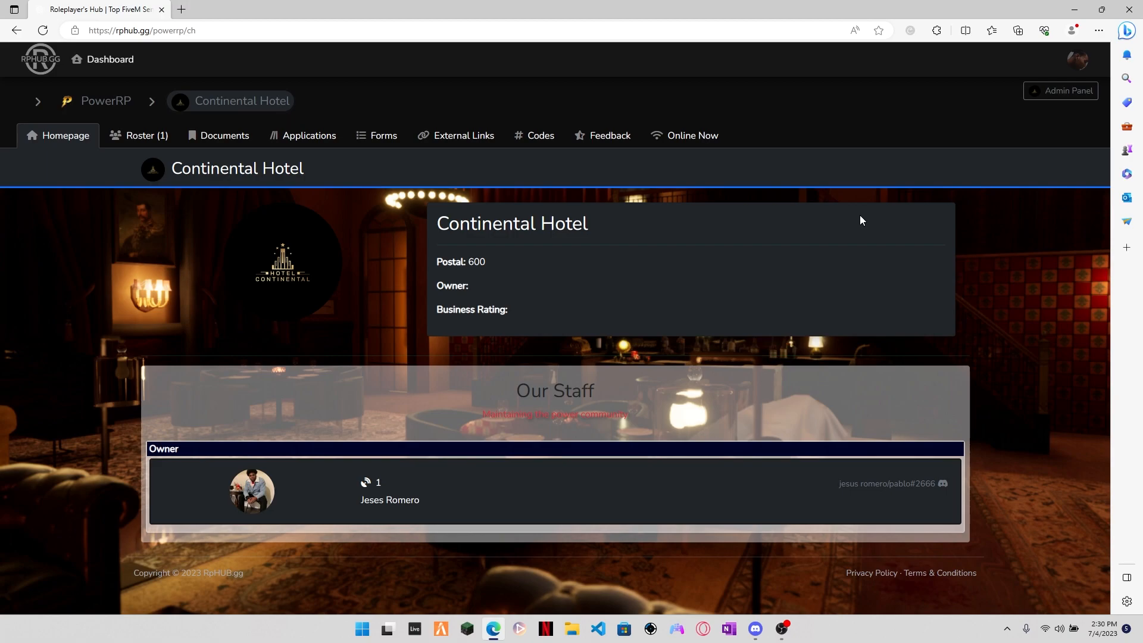
left_click(309, 136)
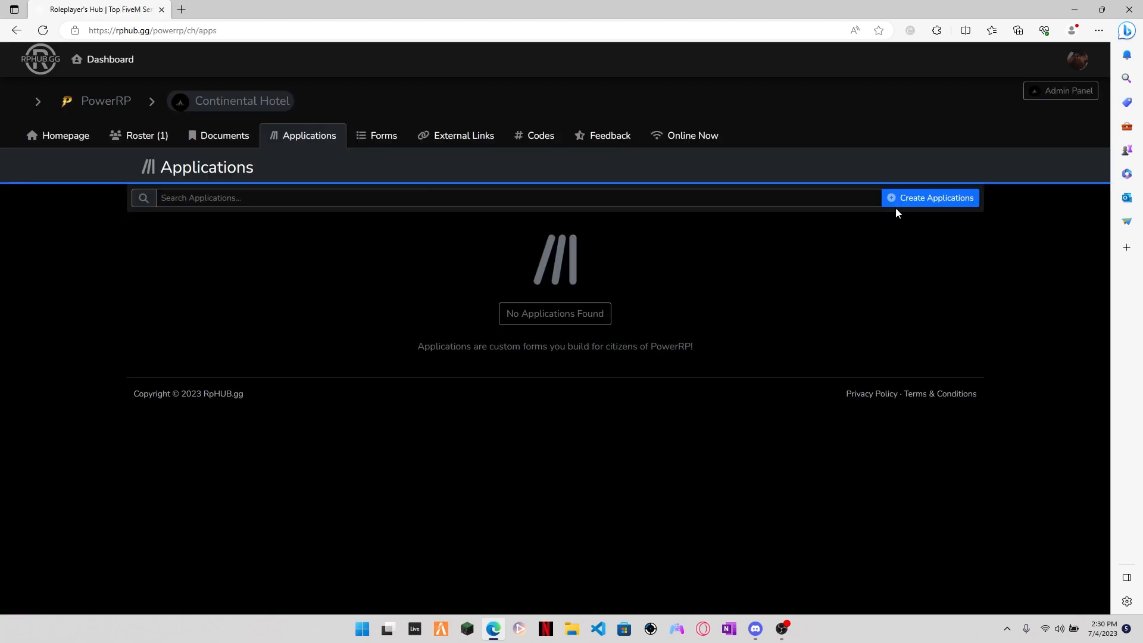
left_click(924, 199)
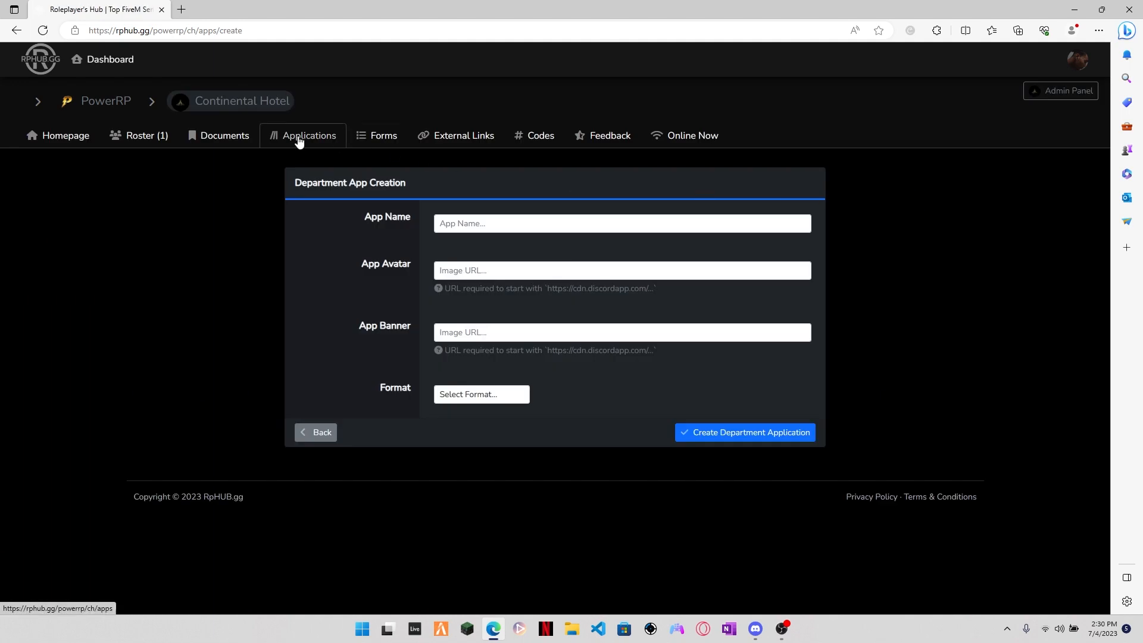
left_click(488, 221)
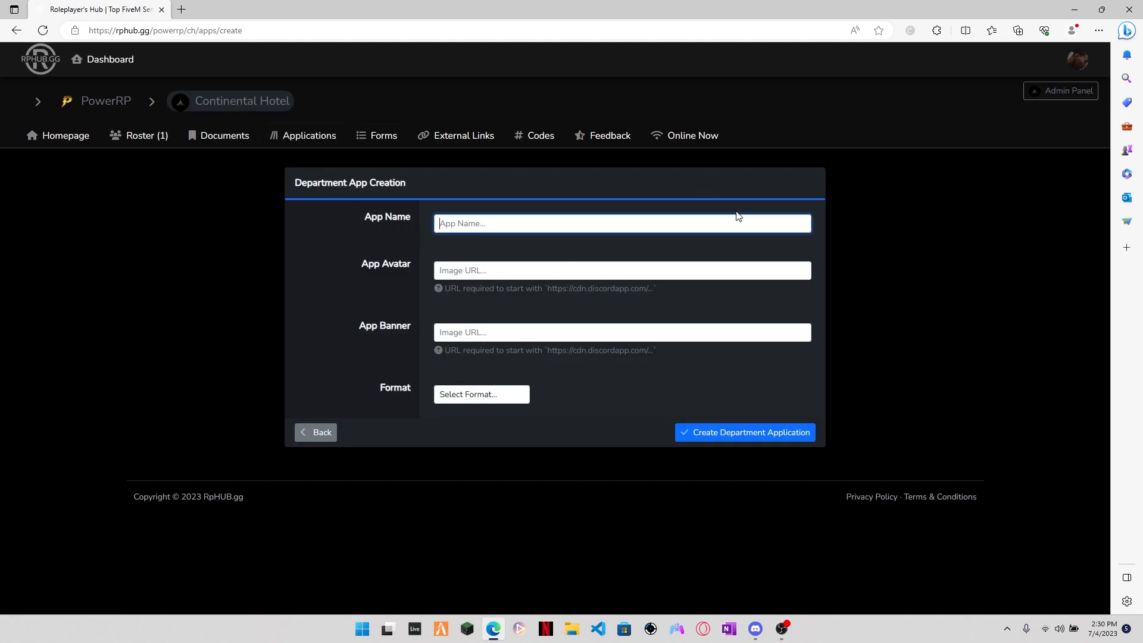
type("Continental Hotel Application")
left_click(529, 268)
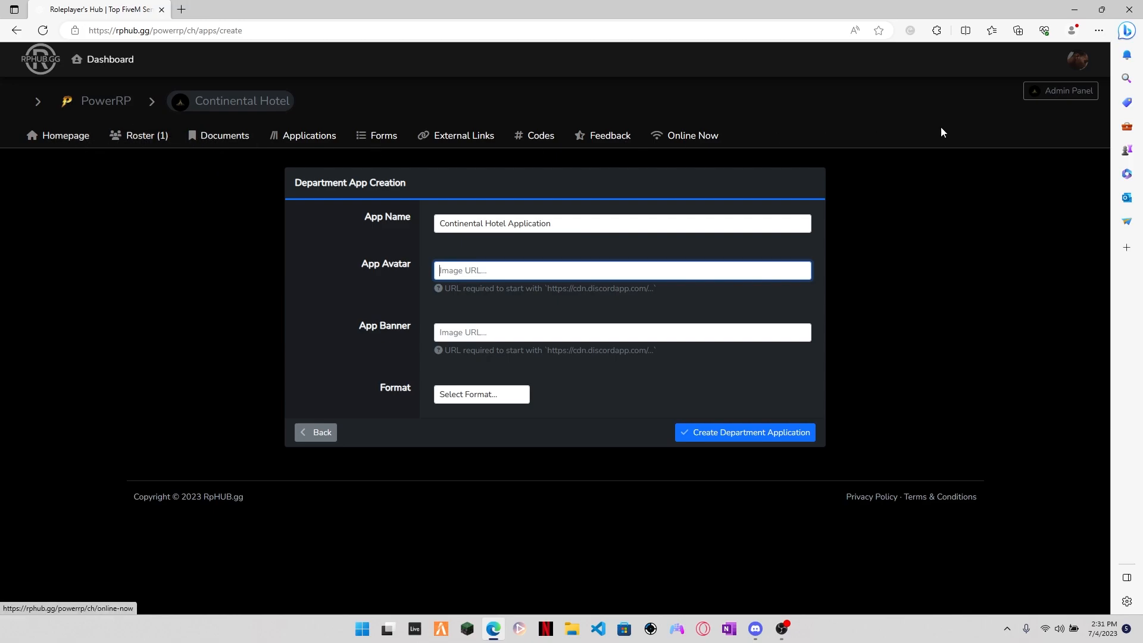
Step: Copy the department's avatar URL from its information settings and open the image in a new browser tab
left_click(1070, 93)
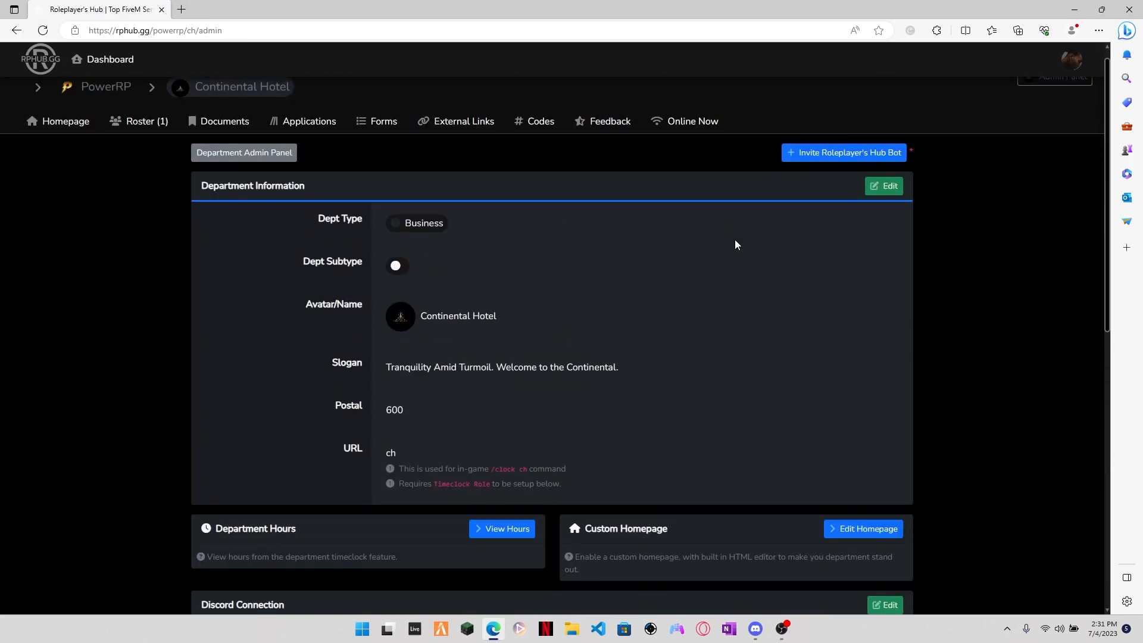
left_click(874, 200)
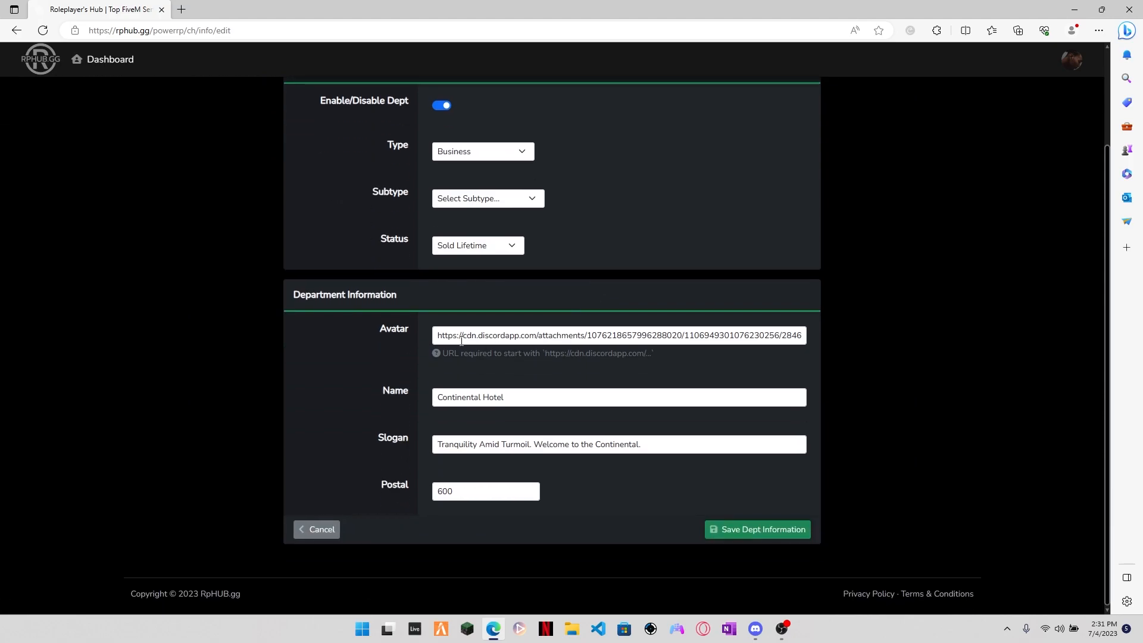
left_click_drag(438, 335, 930, 344)
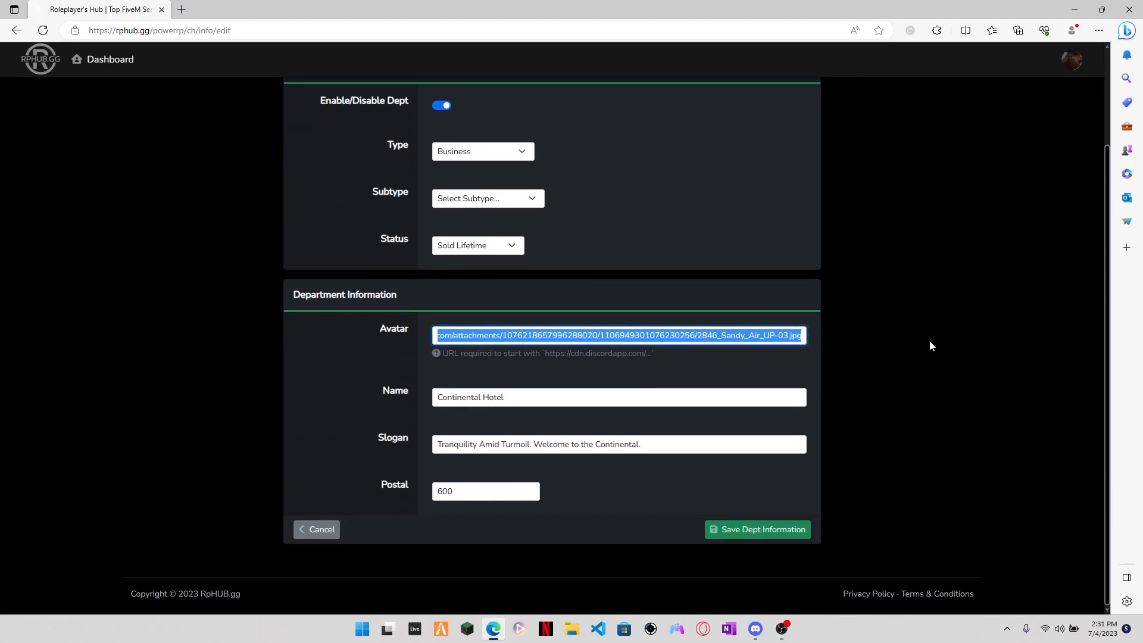
key("ctrl+c")
left_click(181, 9)
key("ctrl+v")
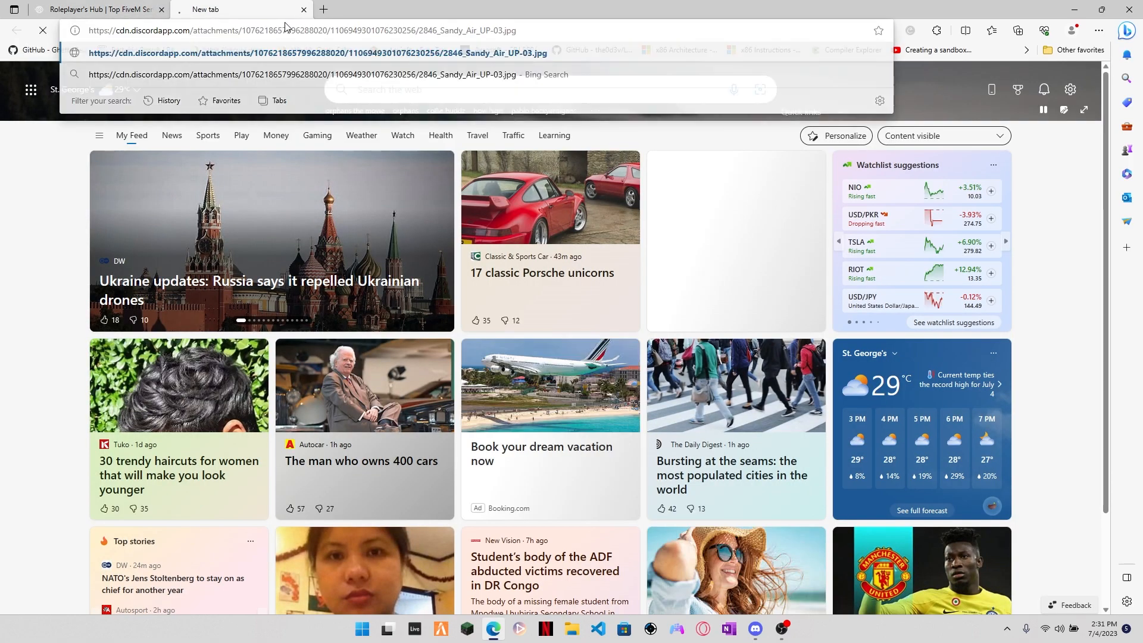
key("Return")
Step: Copy the department wallpaper URL from the custom homepage editor and open that image in another new browser tab
left_click(327, 14)
left_click(110, 8)
left_click(247, 246)
key("alt+Left")
scroll(745, 280, "down", 5)
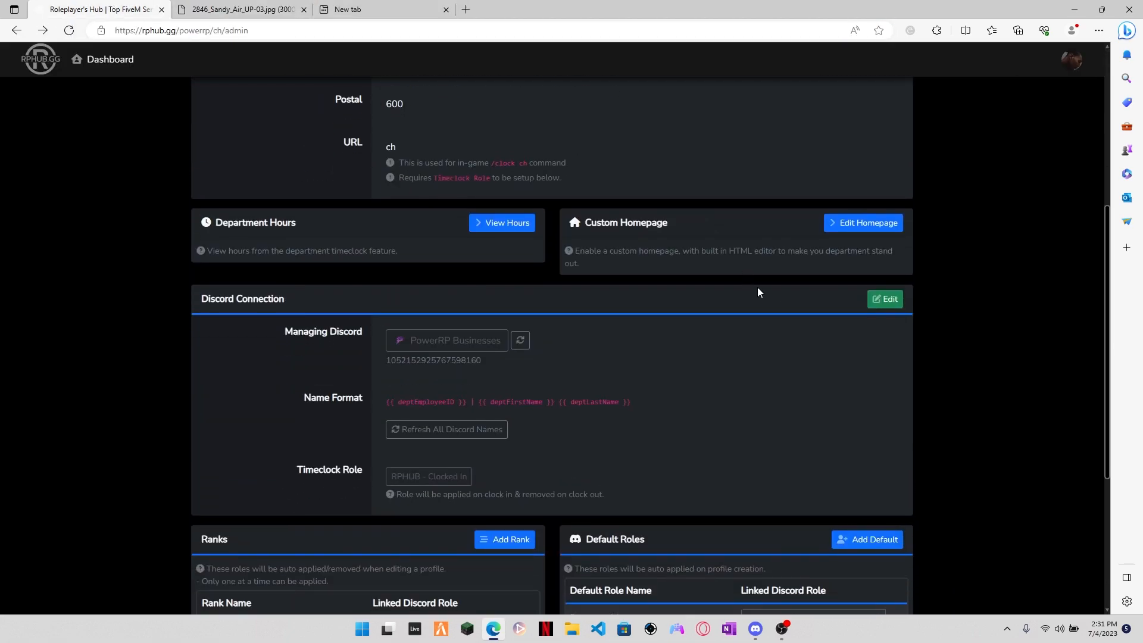
left_click(868, 200)
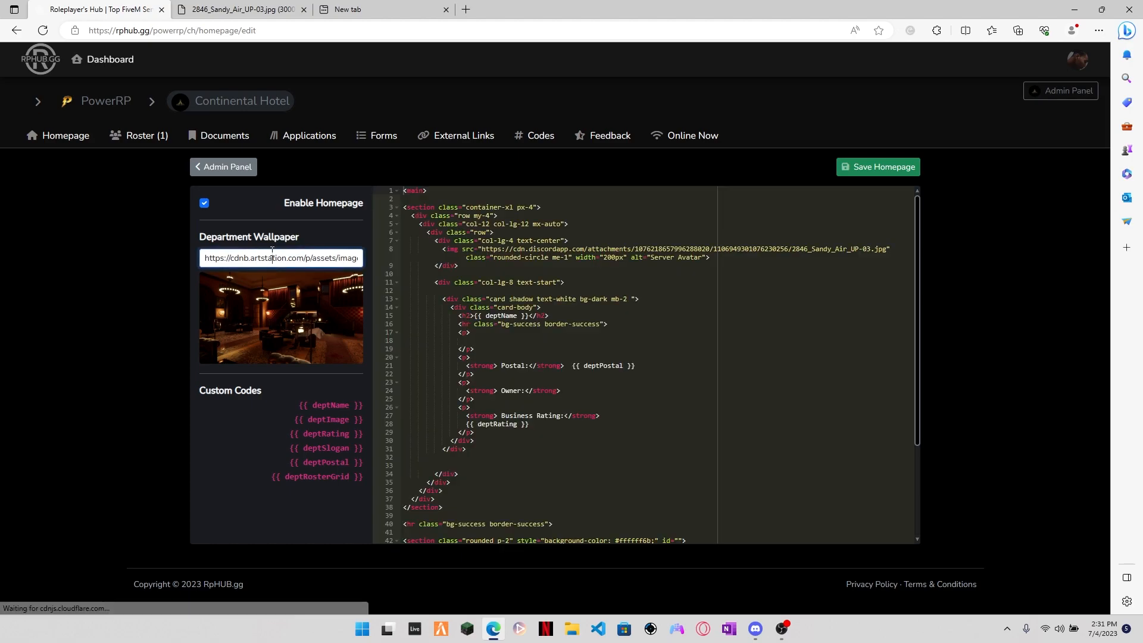
triple_click(311, 257)
key("ctrl+c")
left_click(381, 10)
key("ctrl+v")
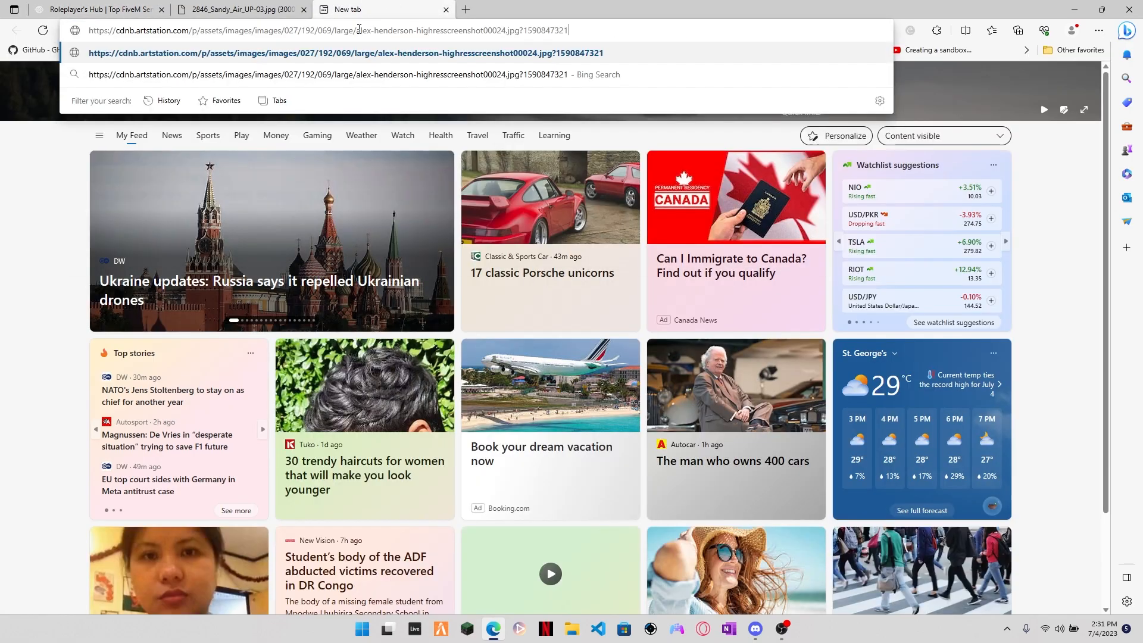
key("Return")
Step: Start a new Continental Hotel department application and name it "Continental Hotel Application"
left_click(110, 12)
left_click(194, 143)
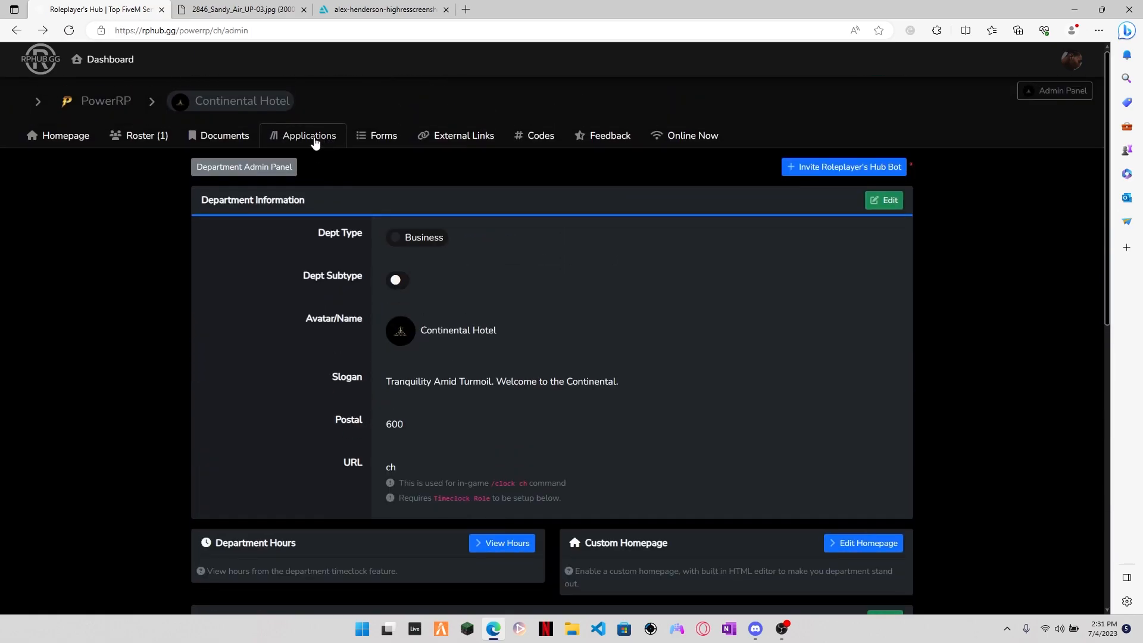
left_click(309, 135)
left_click(920, 199)
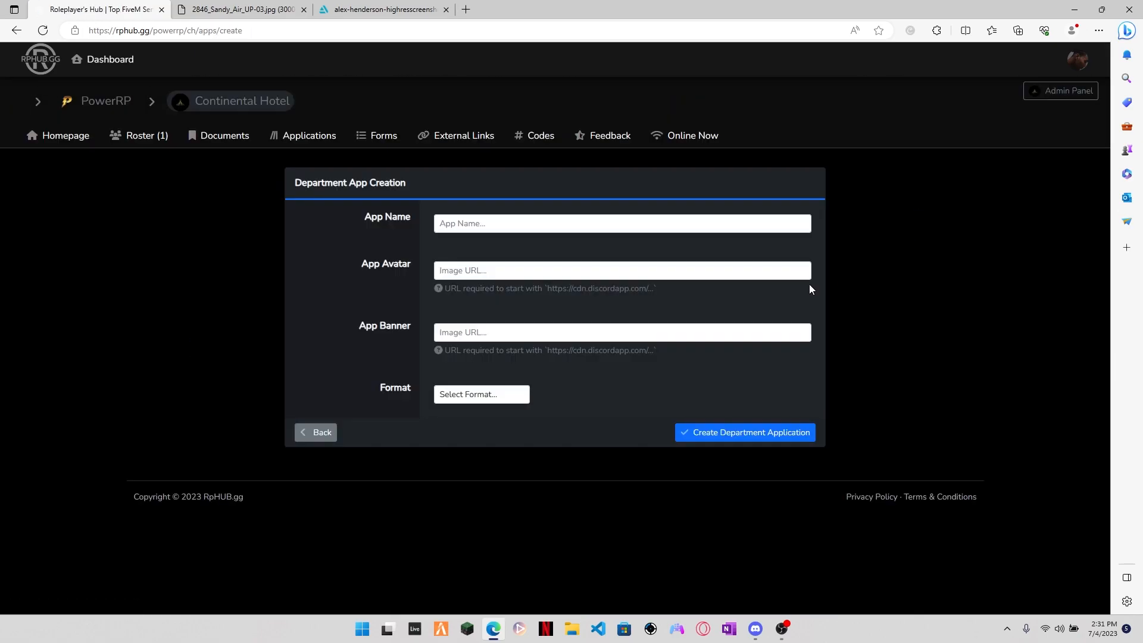
left_click(639, 223)
type("Continen")
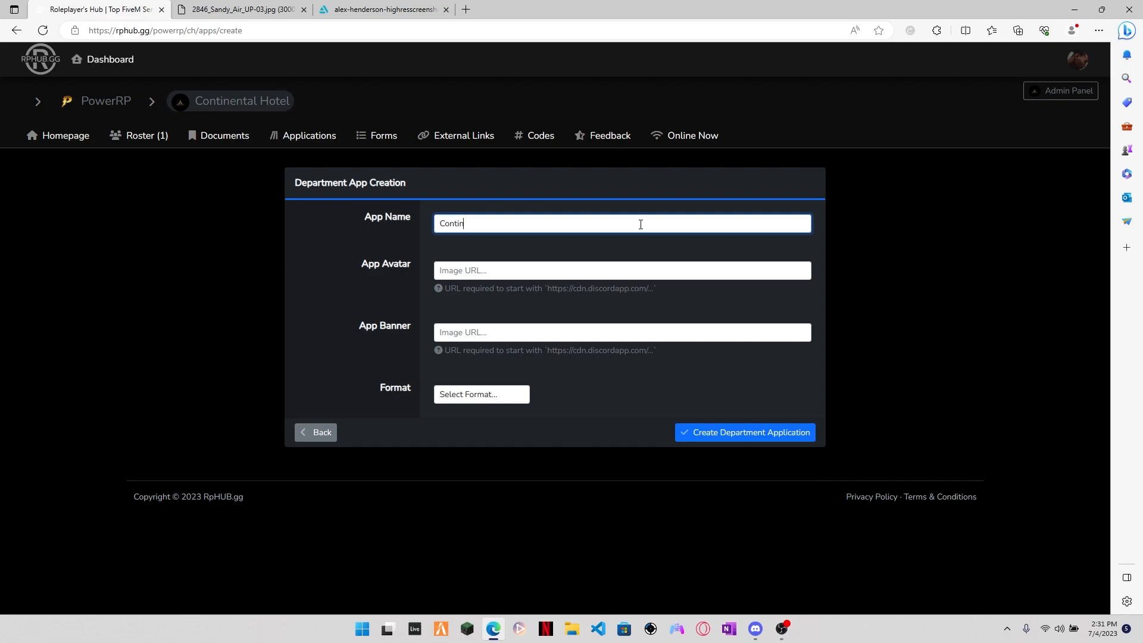
key("BackSpace")
key("BackSpace")
key("BackSpace")
type("ental Hotel Application")
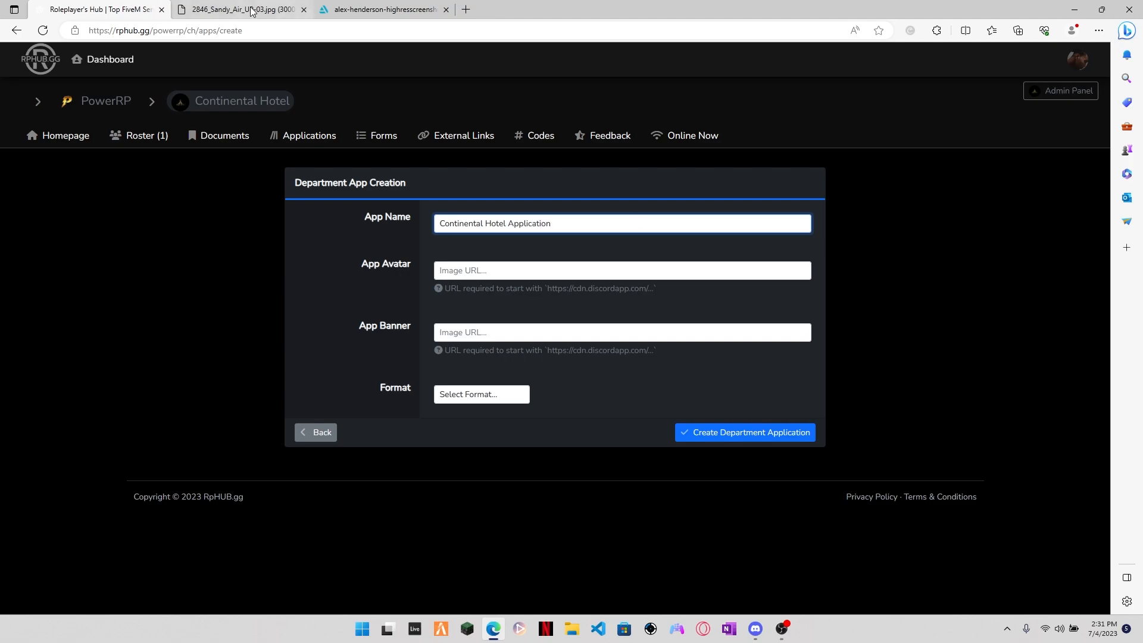
Step: Copy the address of the opened 2846_Sandy_Air_UP-03.jpg image and paste it as the app avatar
left_click(250, 9)
left_click(265, 28)
left_click(92, 10)
key("ctrl+v")
Step: Copy the address of the opened ArtStation wallpaper image and paste it as the app banner
left_click(381, 10)
left_click(256, 30)
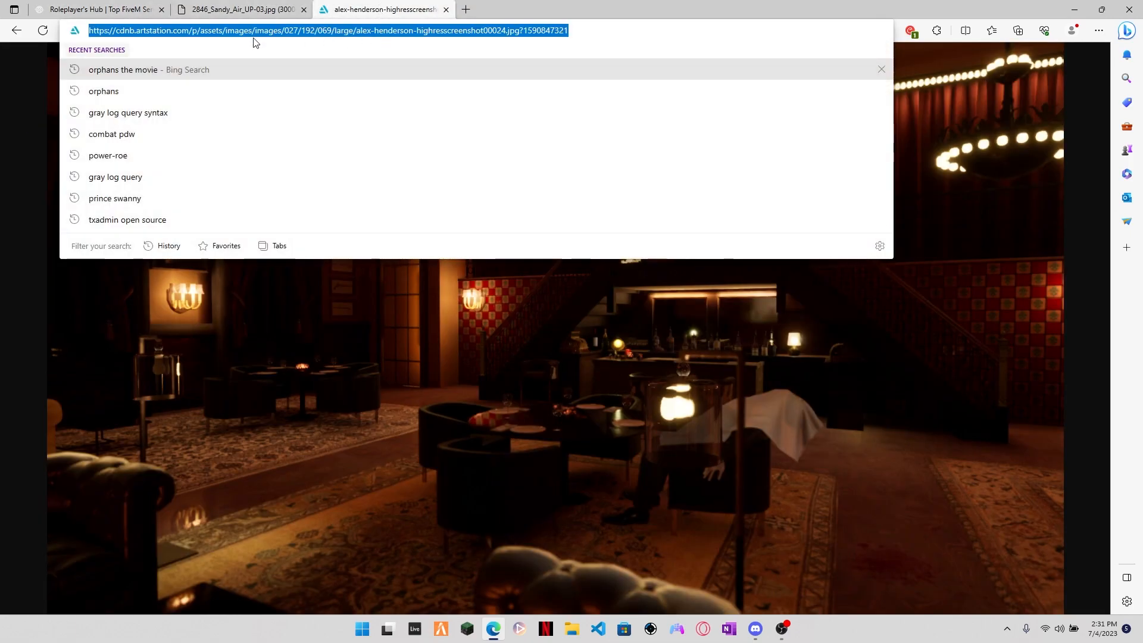
left_click(86, 10)
left_click(520, 334)
key("ctrl+v")
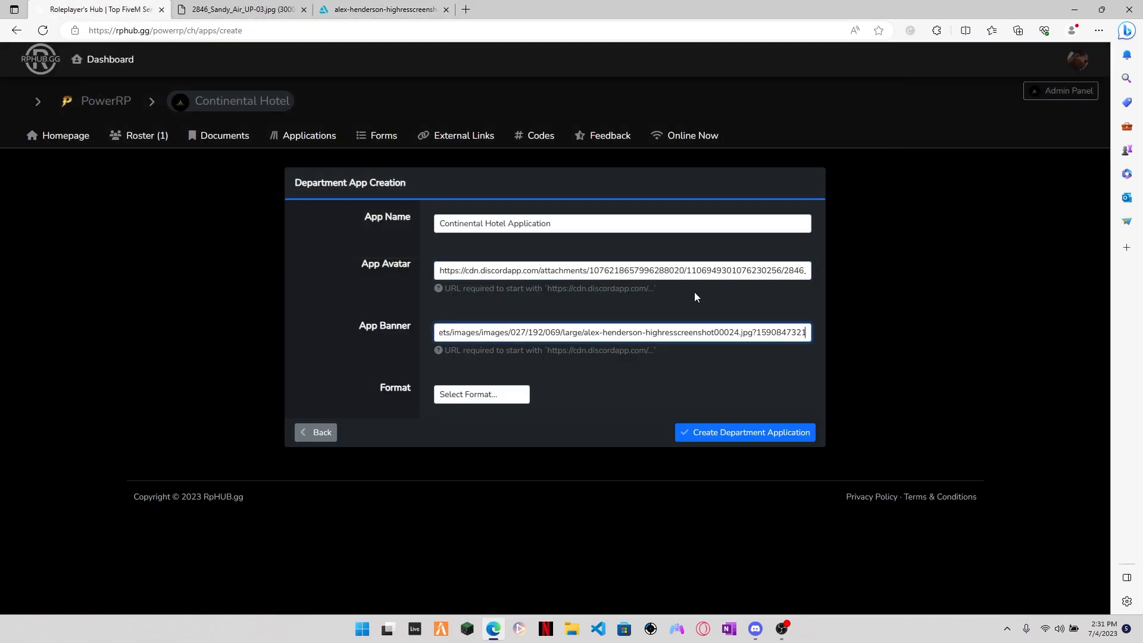
Step: Set the application's format to One question at a time and create the department application
left_click(498, 397)
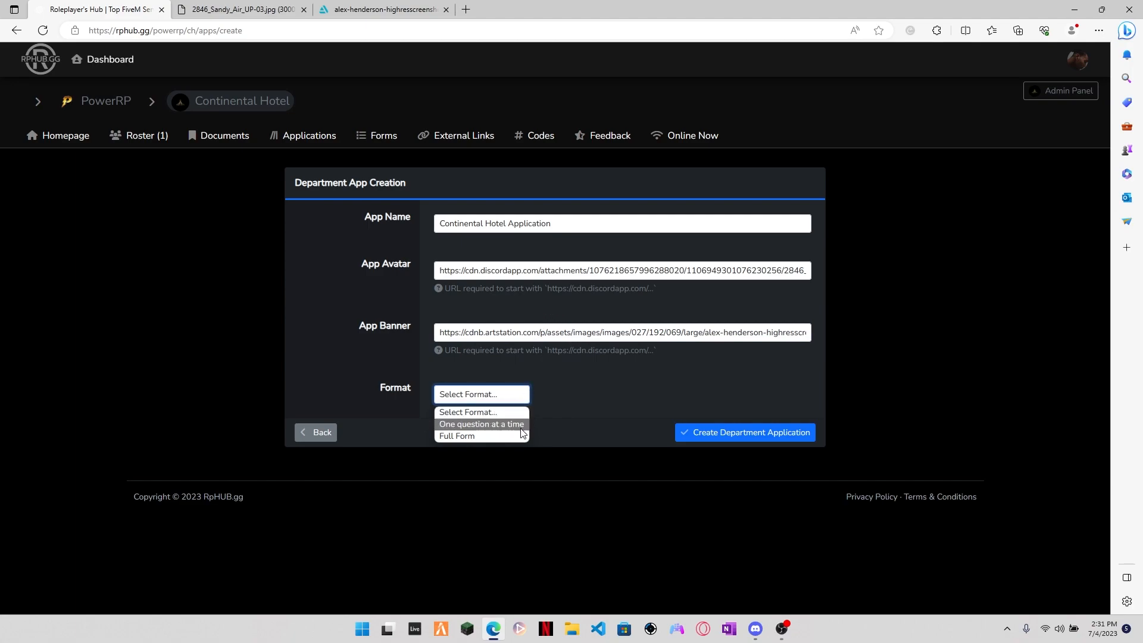
left_click(487, 424)
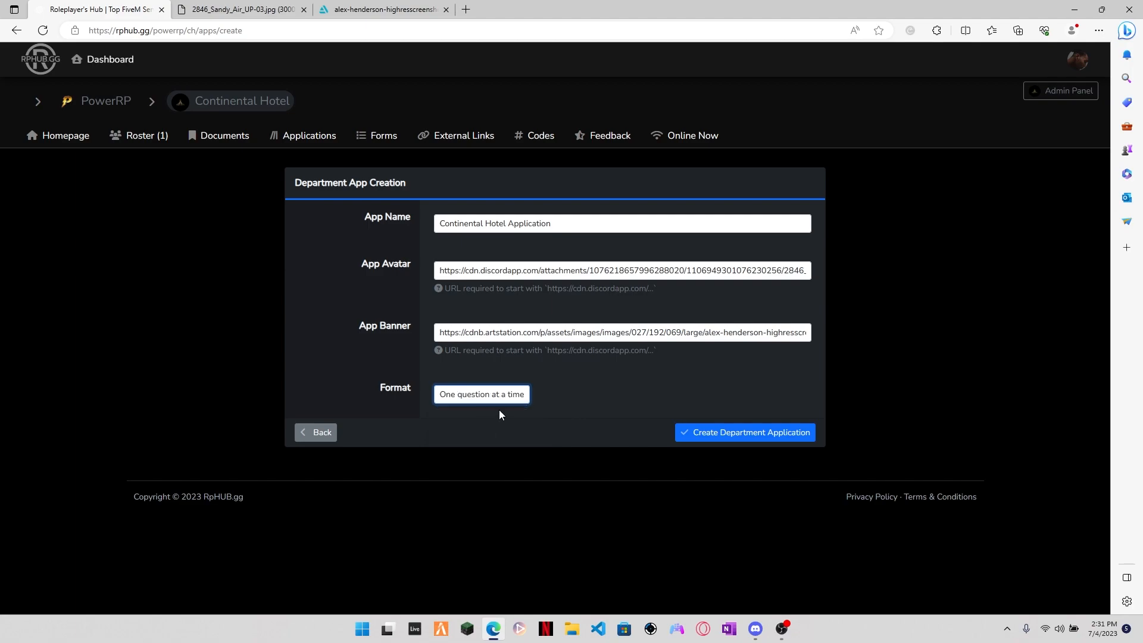
left_click(746, 435)
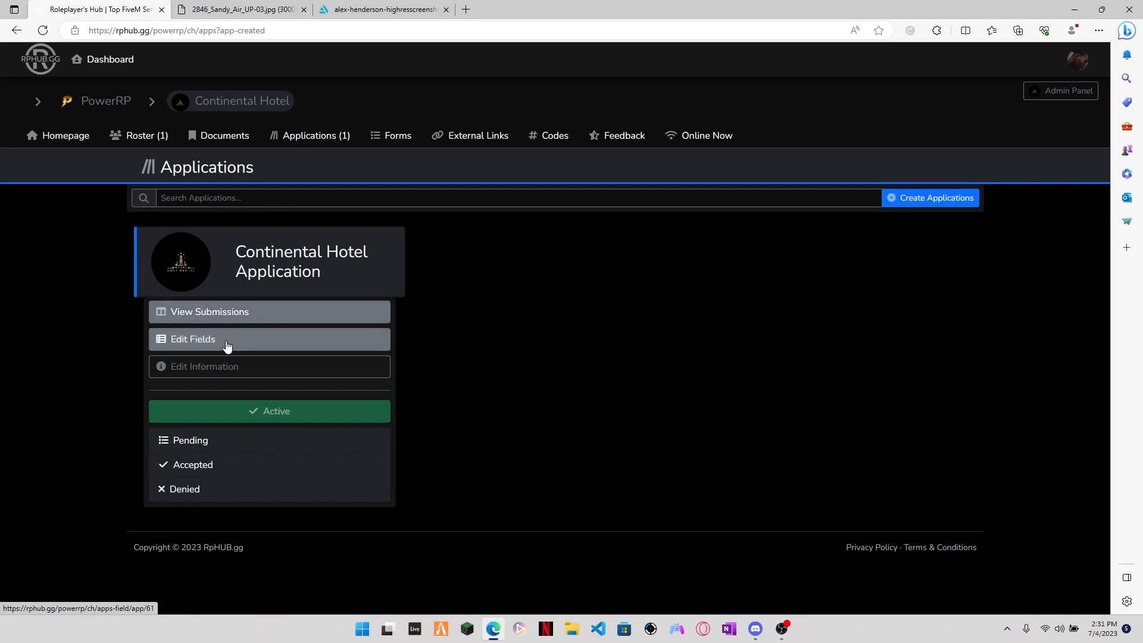
Step: View the new Continental Hotel Application and start adding a field to it
left_click(251, 276)
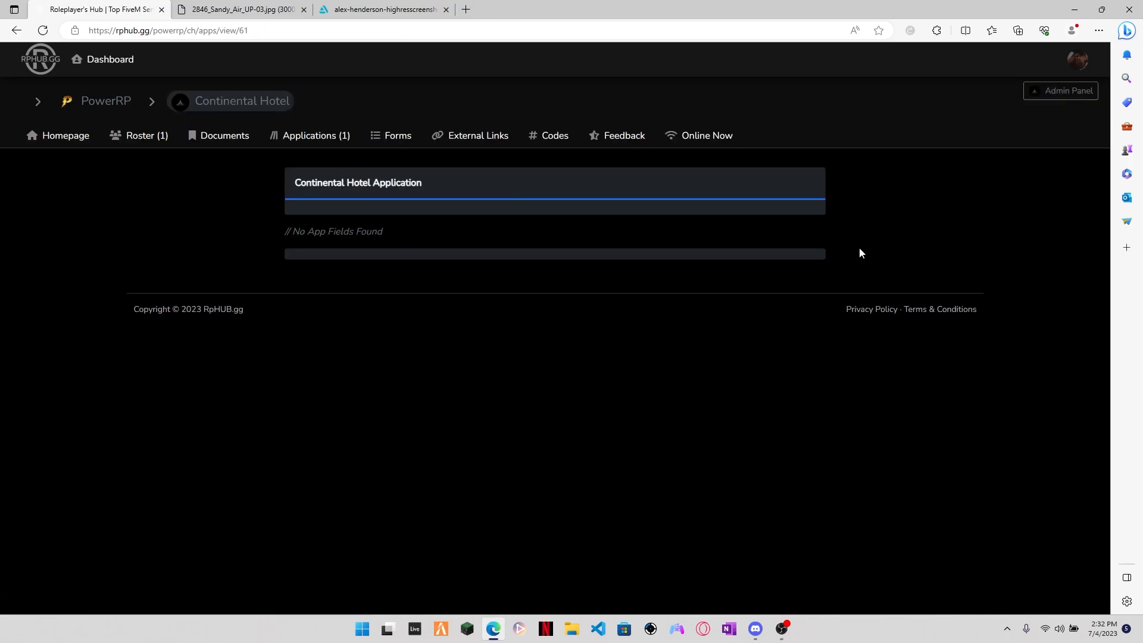
key("alt+Left")
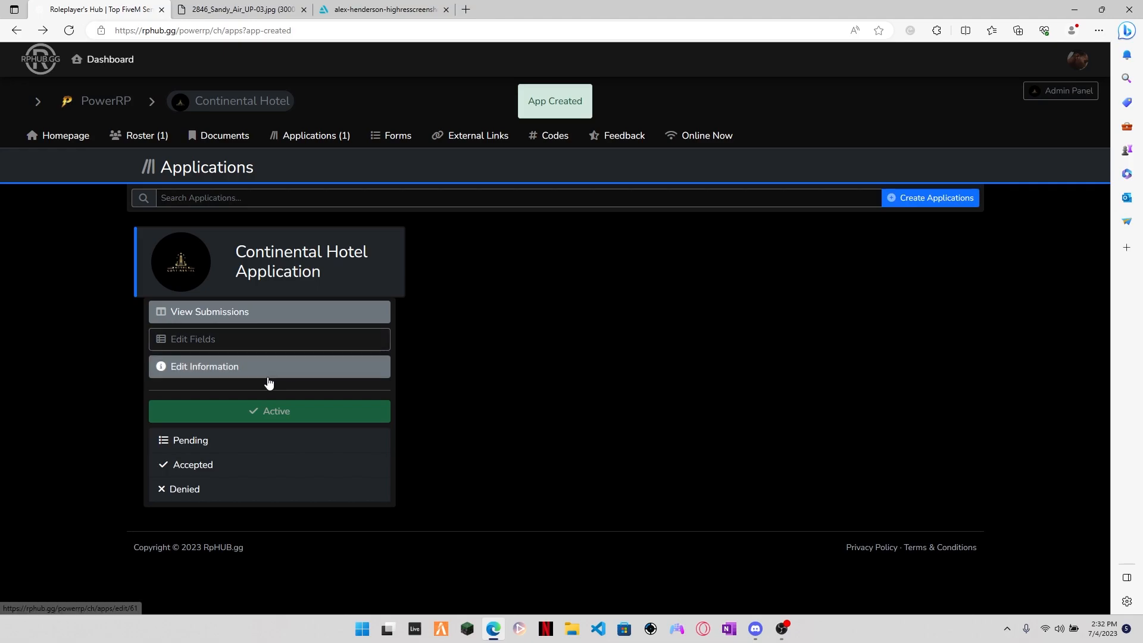
left_click(197, 353)
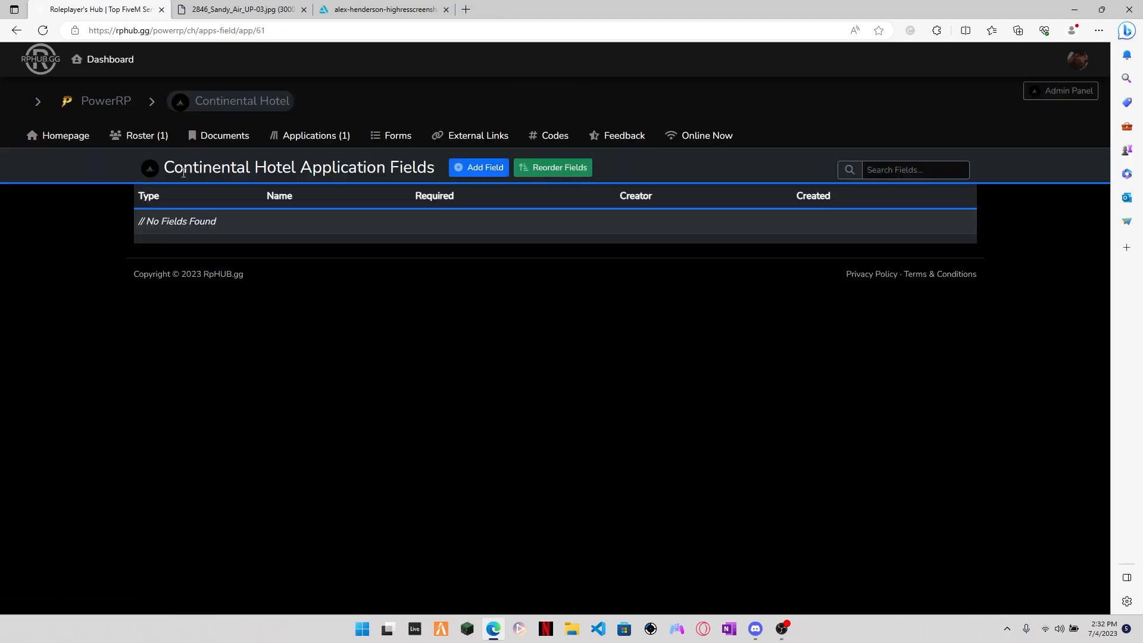
left_click(487, 168)
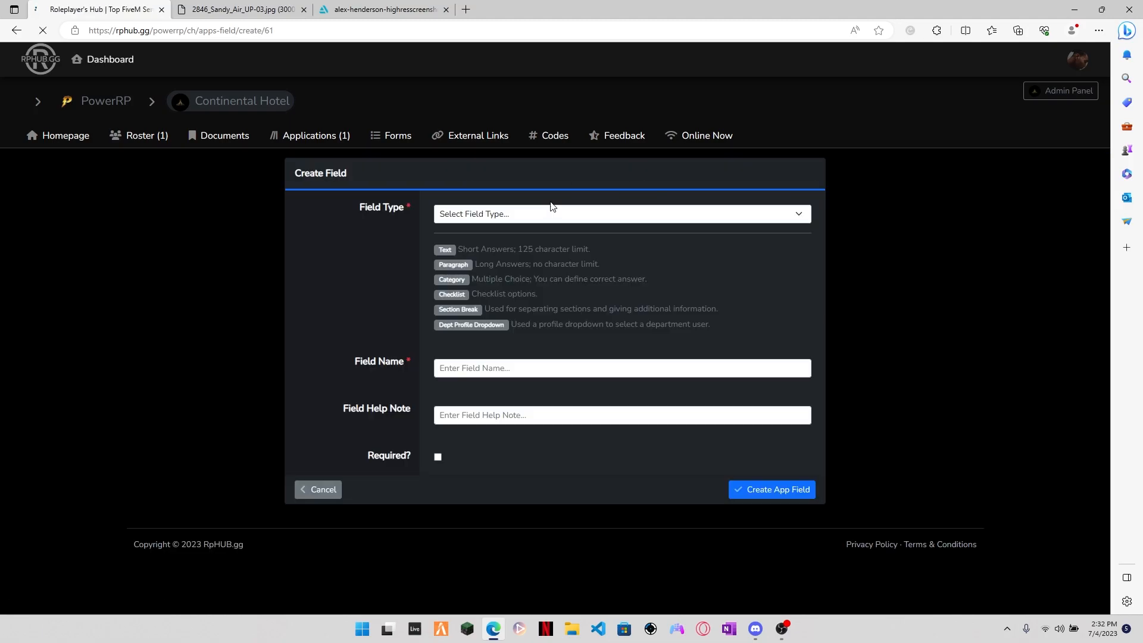
Step: Examine the available field types and their descriptions, from Text and Paragraph through Section Break and Dept Profile Dropdown
left_click(491, 215)
left_click(488, 212)
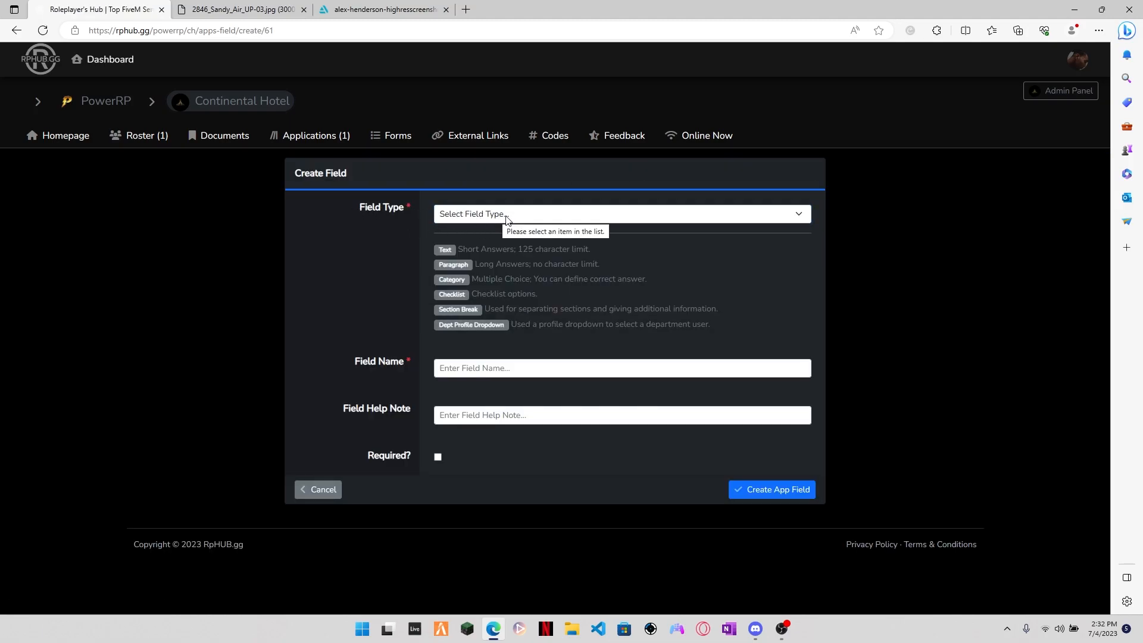
left_click_drag(430, 247, 610, 254)
left_click(502, 252)
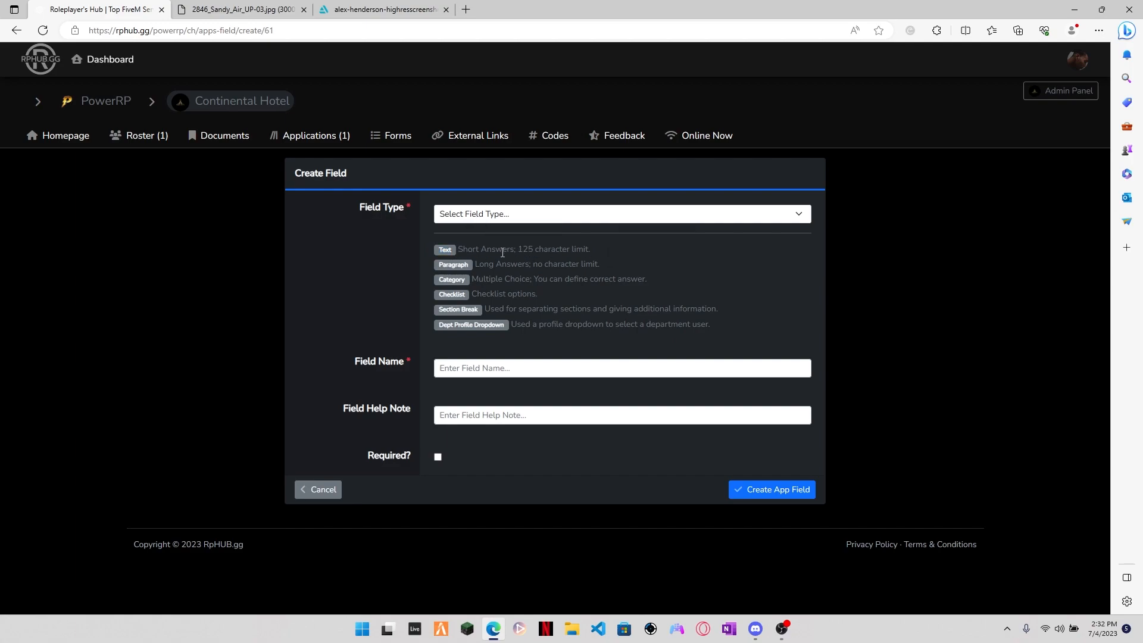
left_click_drag(489, 255, 596, 249)
left_click(491, 264)
left_click_drag(484, 265, 665, 279)
left_click_drag(479, 295, 554, 295)
left_click(488, 311)
left_click_drag(488, 311, 589, 308)
left_click(529, 326)
left_click_drag(517, 327, 670, 327)
left_click(678, 326)
left_click(491, 215)
left_click(393, 292)
left_click(587, 364)
Step: Set the new field's type to Text and its field name to "Name"
left_click(499, 213)
left_click(498, 240)
left_click(493, 366)
type("Name")
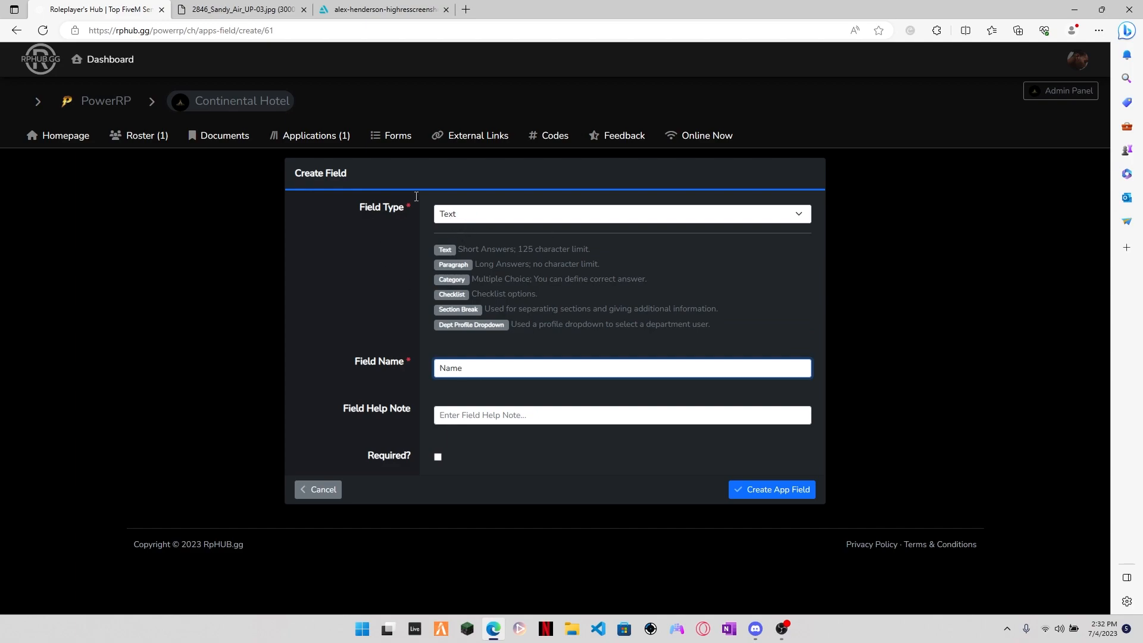
Step: Give the Name field the help note "Your in-city name", mark it required and create the field
left_click(463, 416)
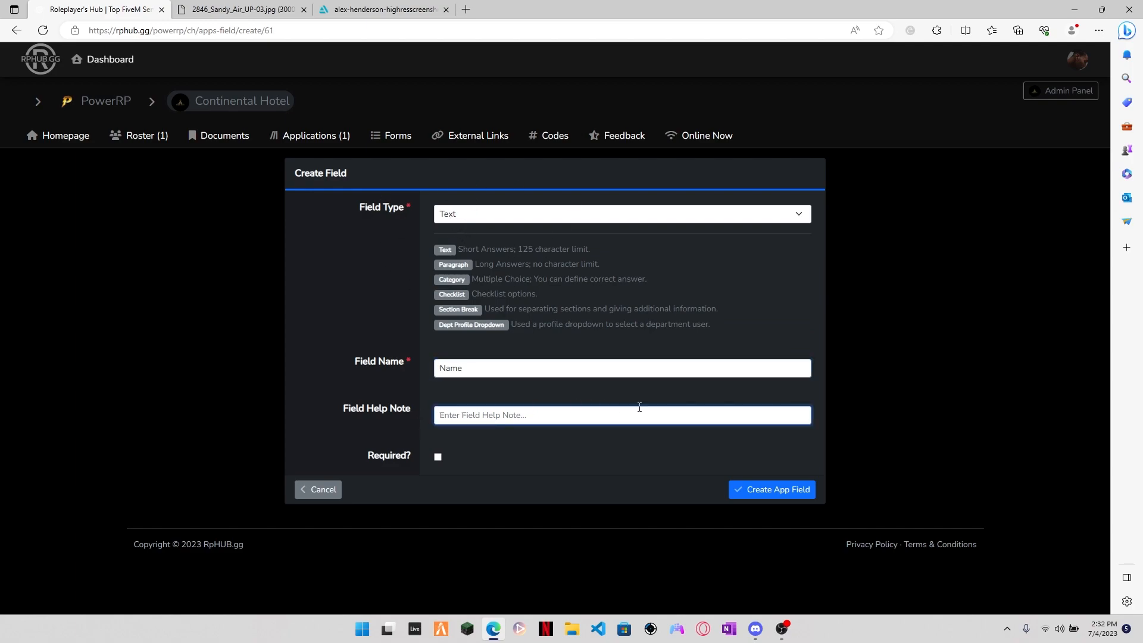
left_click_drag(337, 415, 452, 410)
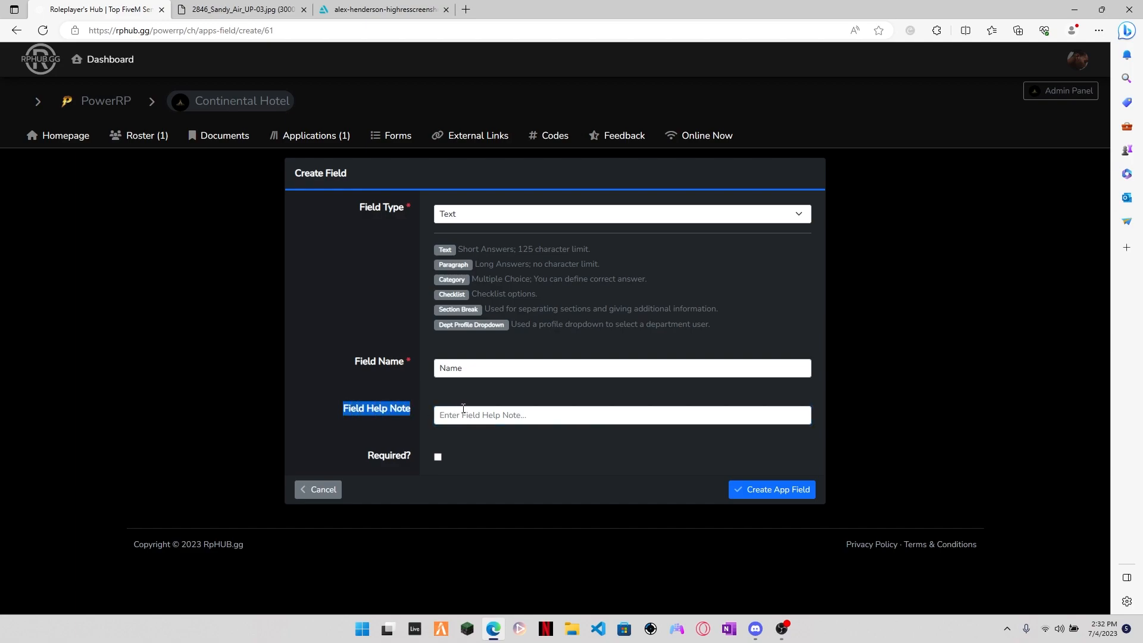
left_click(469, 410)
left_click(534, 415)
type("You")
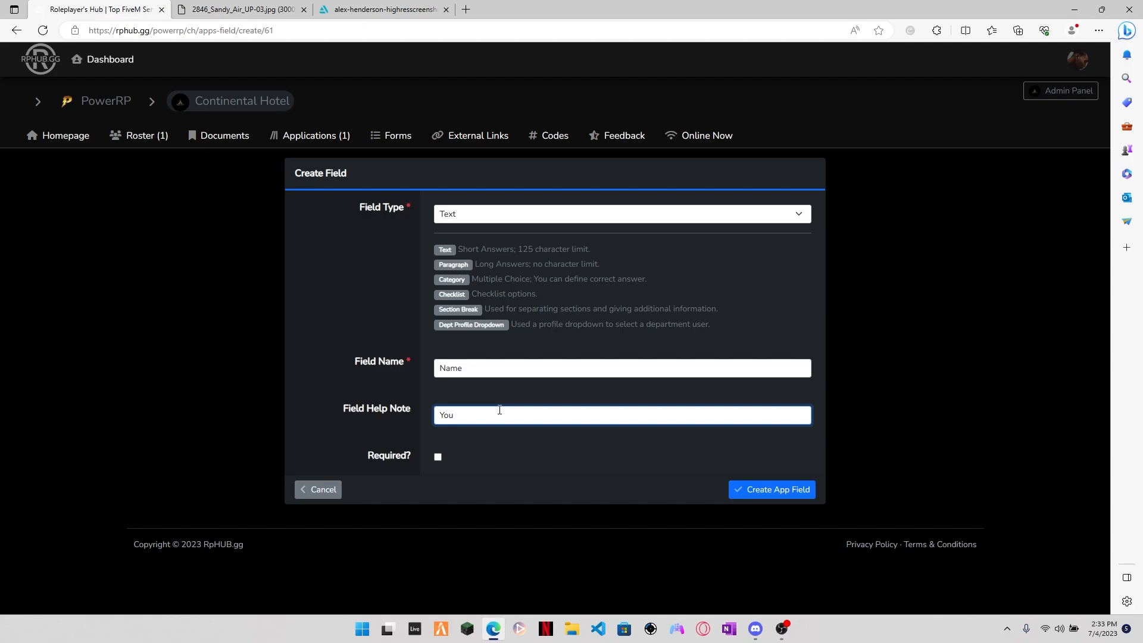
type("r")
type("r in-city name")
left_click(438, 458)
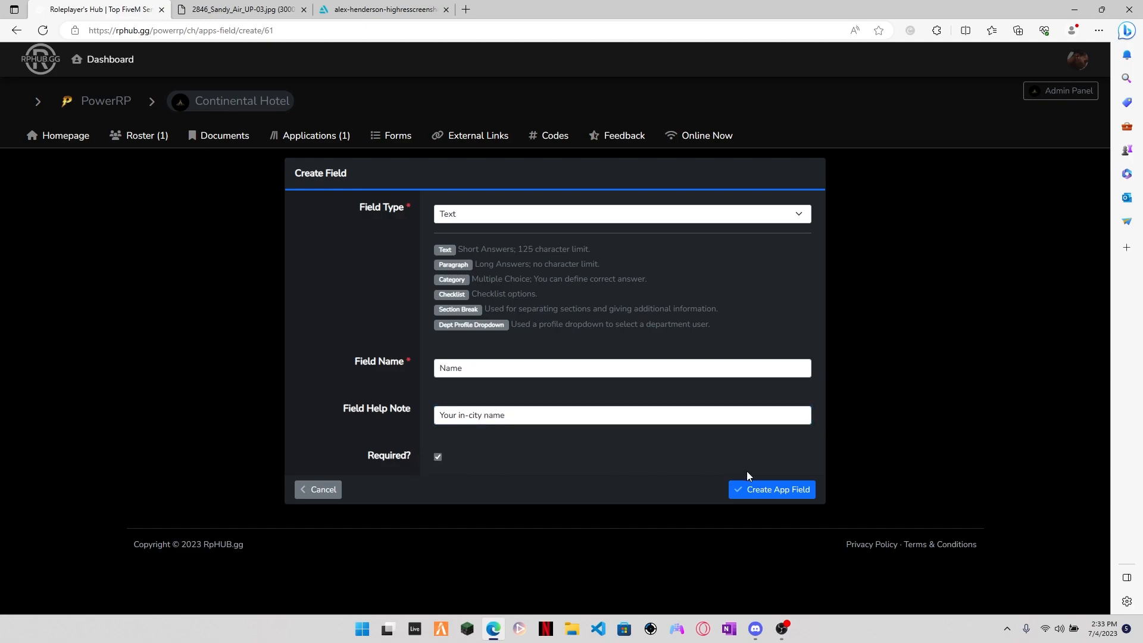
left_click(774, 490)
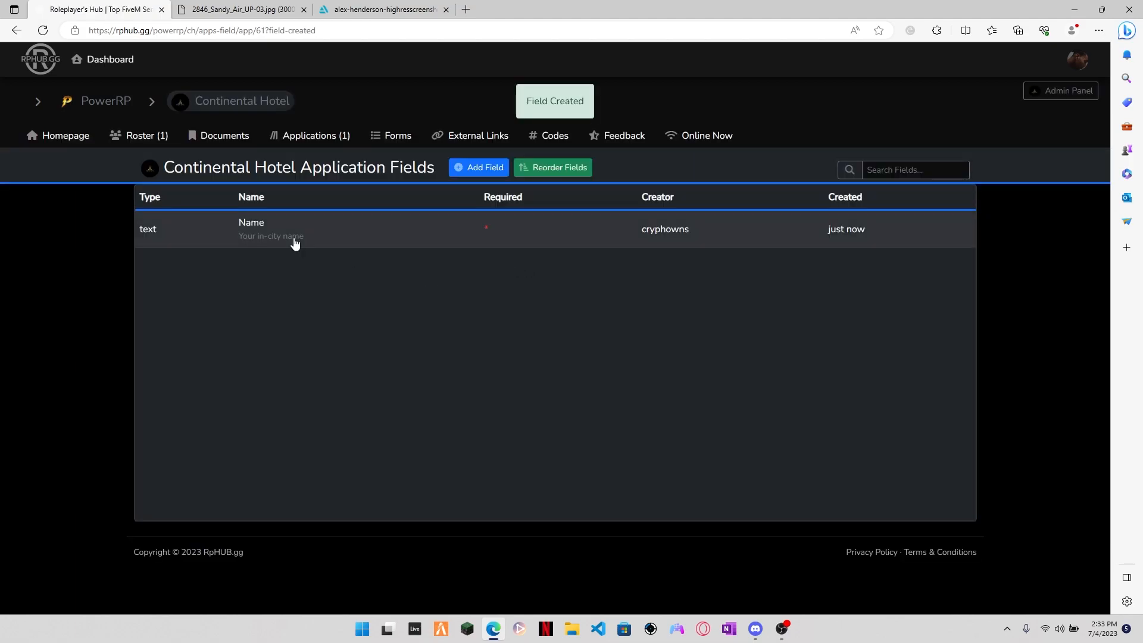
Step: Start another application field of type Paragraph with the field name "Why do you want to work with us?"
left_click(294, 237)
key("alt+Left")
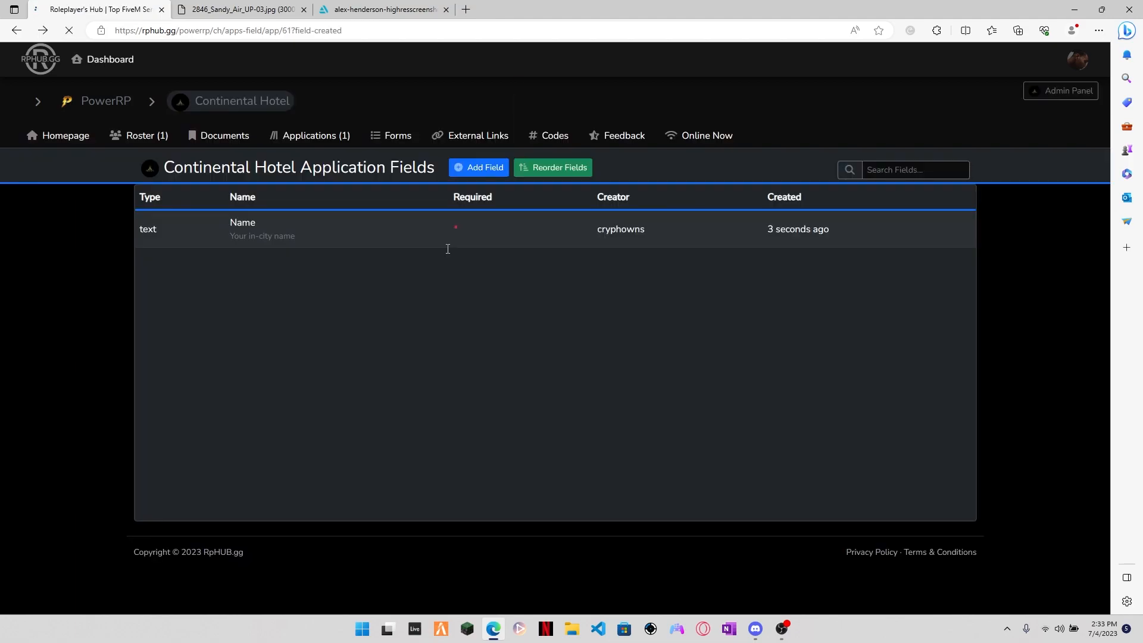
left_click(471, 169)
left_click(480, 215)
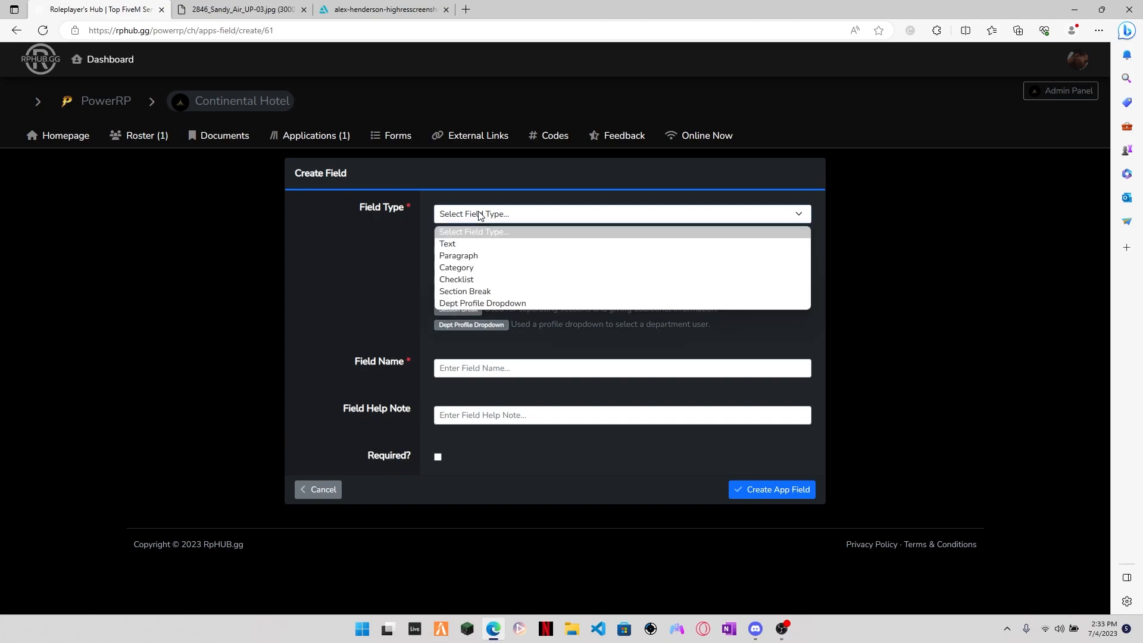
left_click(470, 256)
left_click(493, 367)
type("Why do you want to work with us?")
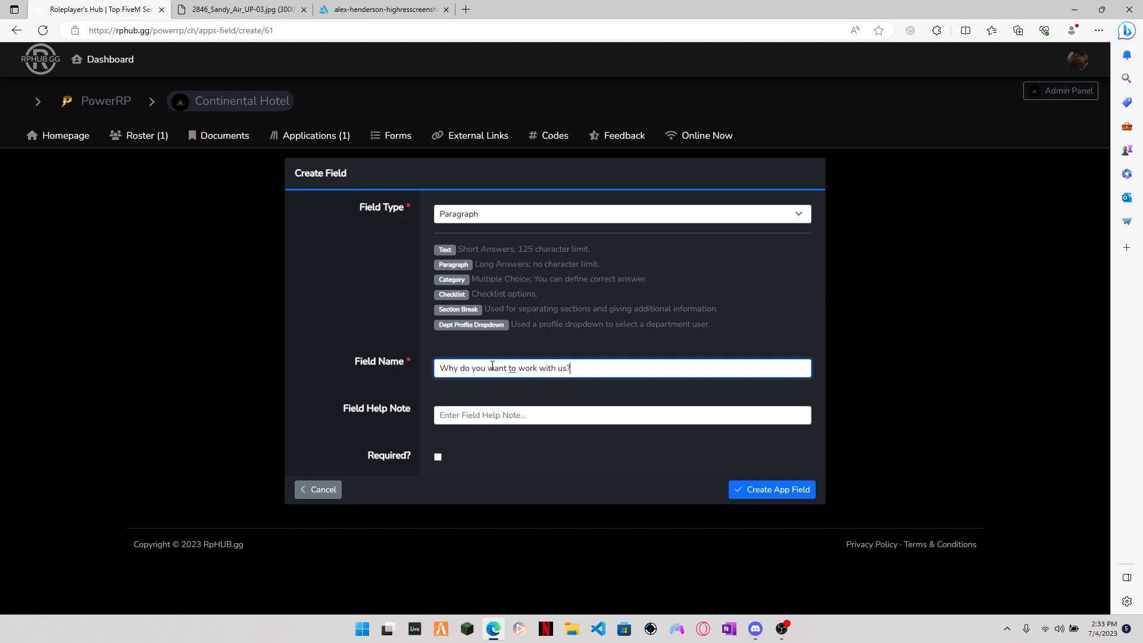
Step: Mark the "Why do you want to work with us?" field as required and create it
left_click(438, 458)
left_click(761, 489)
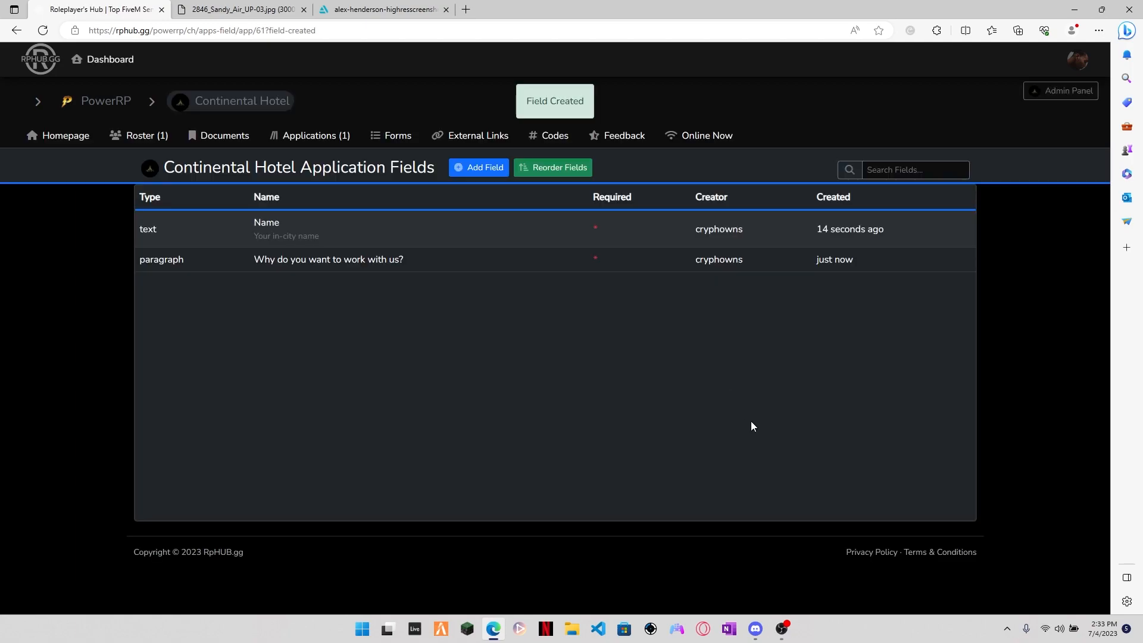
Step: Start another application field of type Category named "What are your interests?" and mark it required
left_click(486, 172)
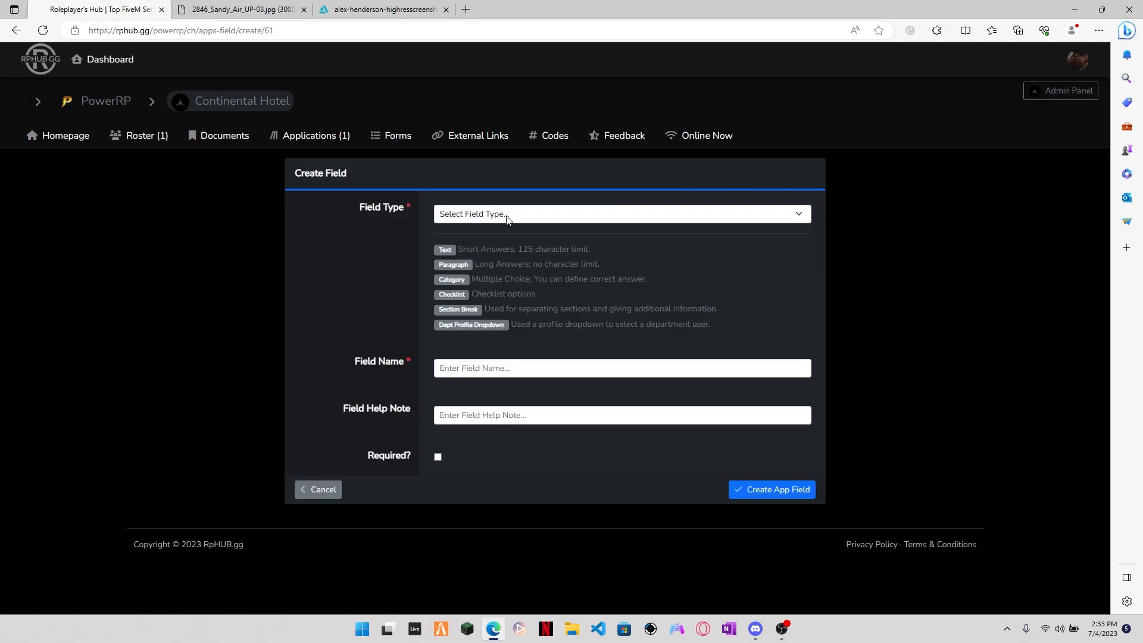
left_click(503, 216)
left_click(466, 269)
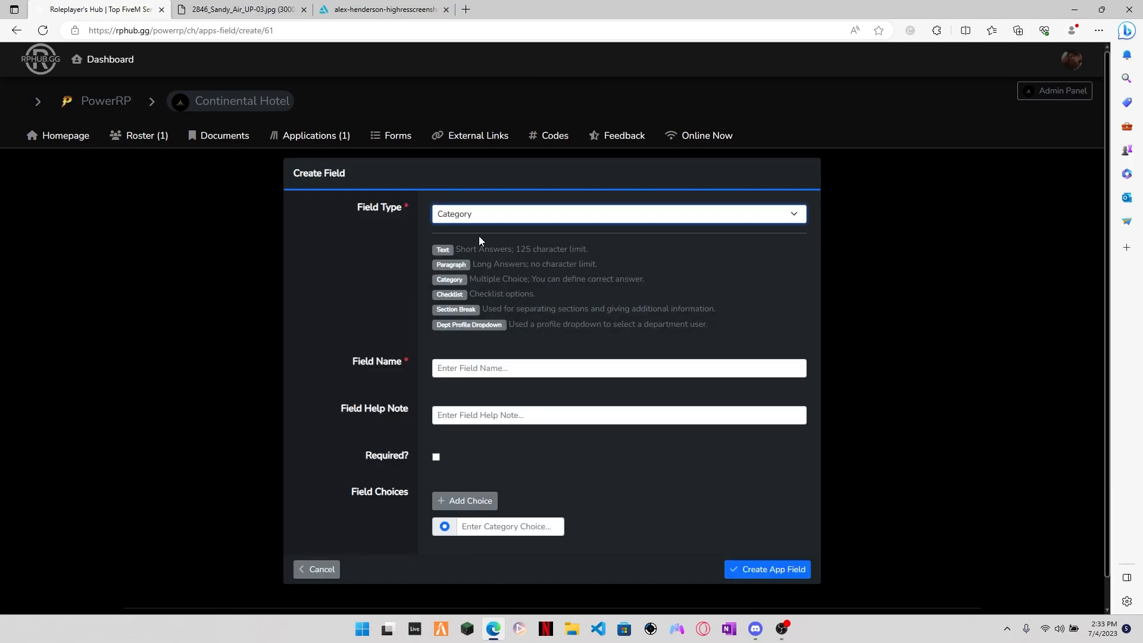
left_click(485, 366)
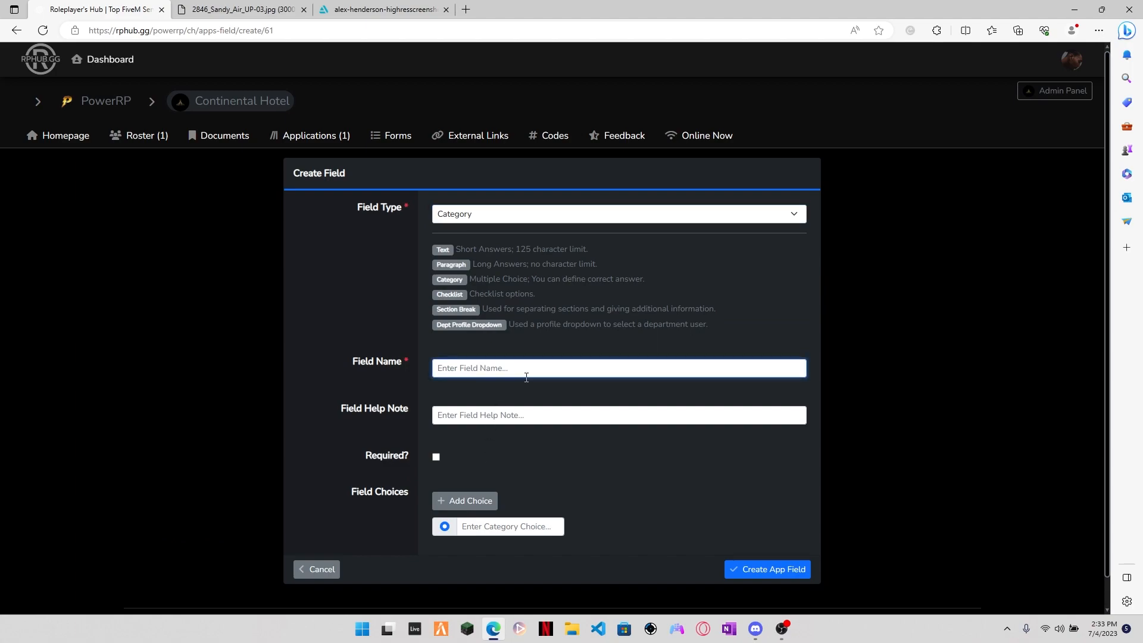
type("Why ")
type("are your interests?")
left_click(436, 458)
Step: Give the interests field the choices "Customer Service", "Finance" and "Metal Detecting", and create the field
scroll(482, 482, "down", 1)
left_click(498, 495)
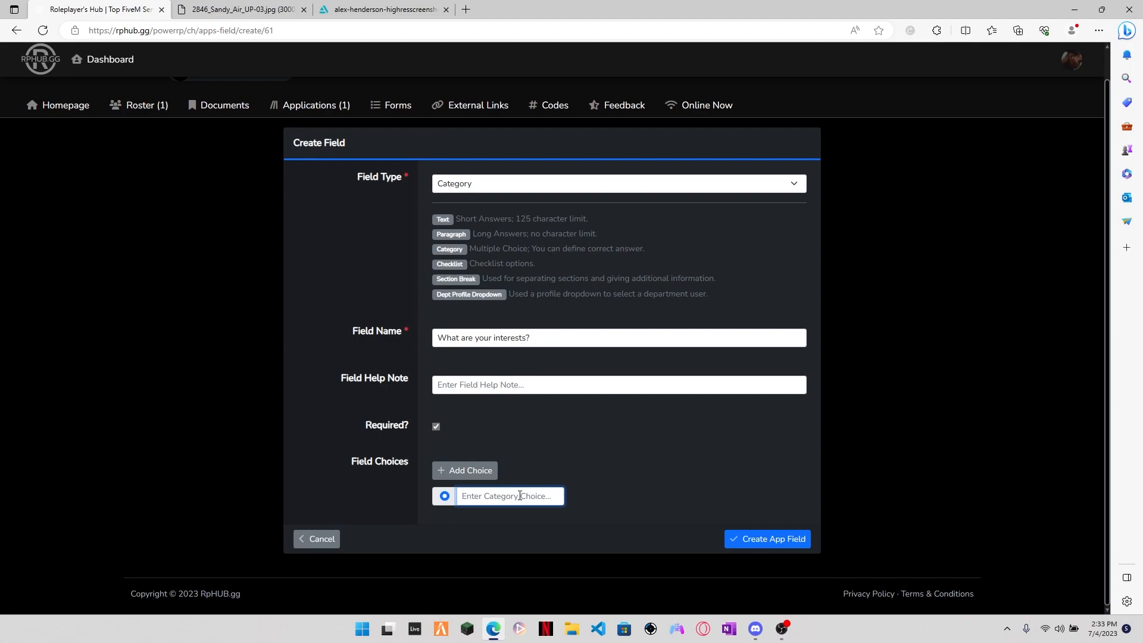
type("Customer Service")
left_click(465, 471)
left_click(512, 523)
type("Finance")
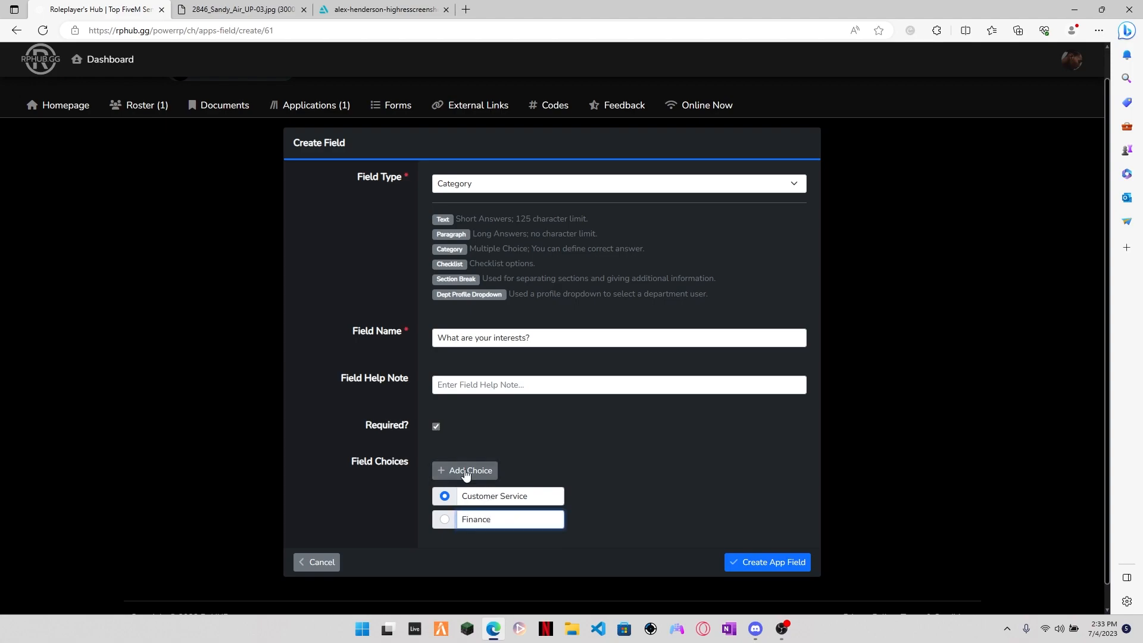
left_click(459, 471)
left_click(499, 544)
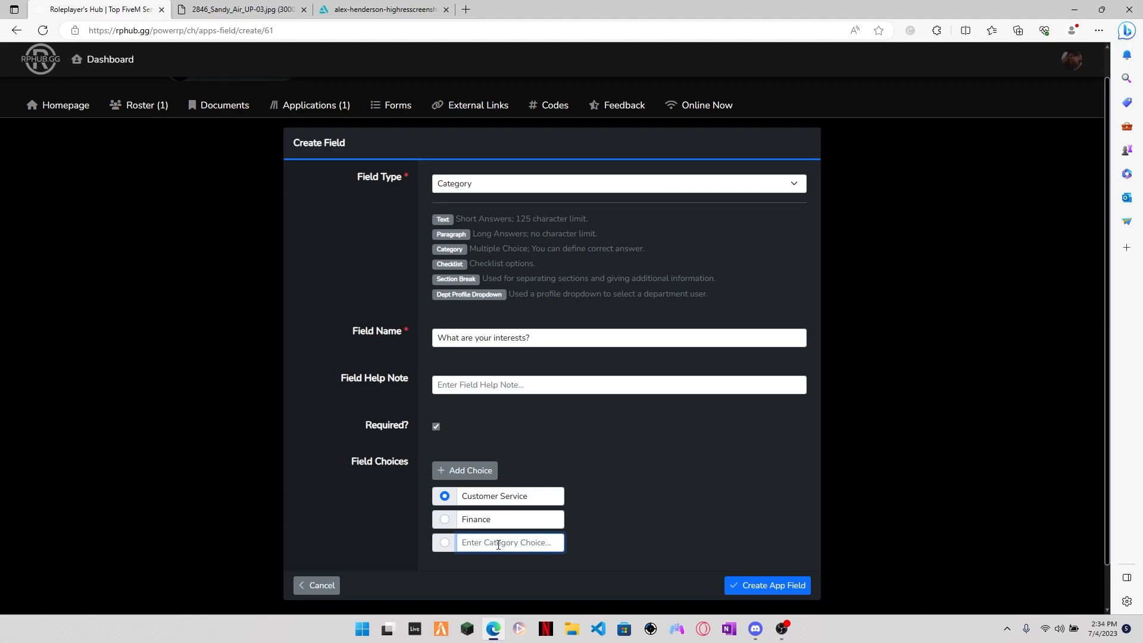
type("Metal Detecting")
left_click(772, 584)
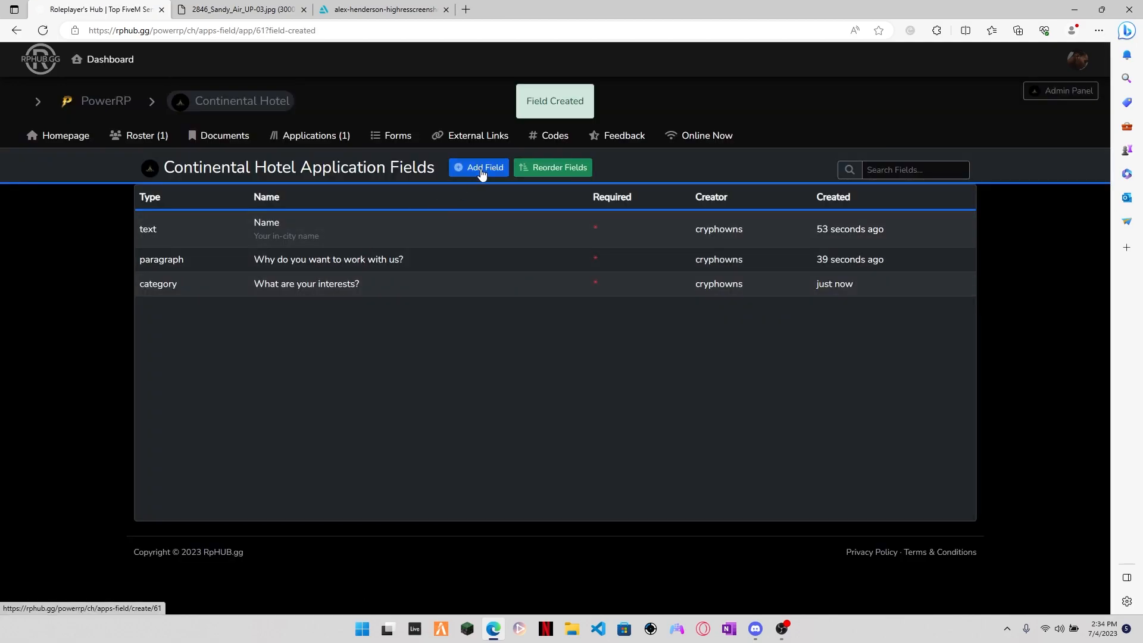
Step: Start another application field of type Checklist named "Basic Checklist" and mark it required
left_click(483, 173)
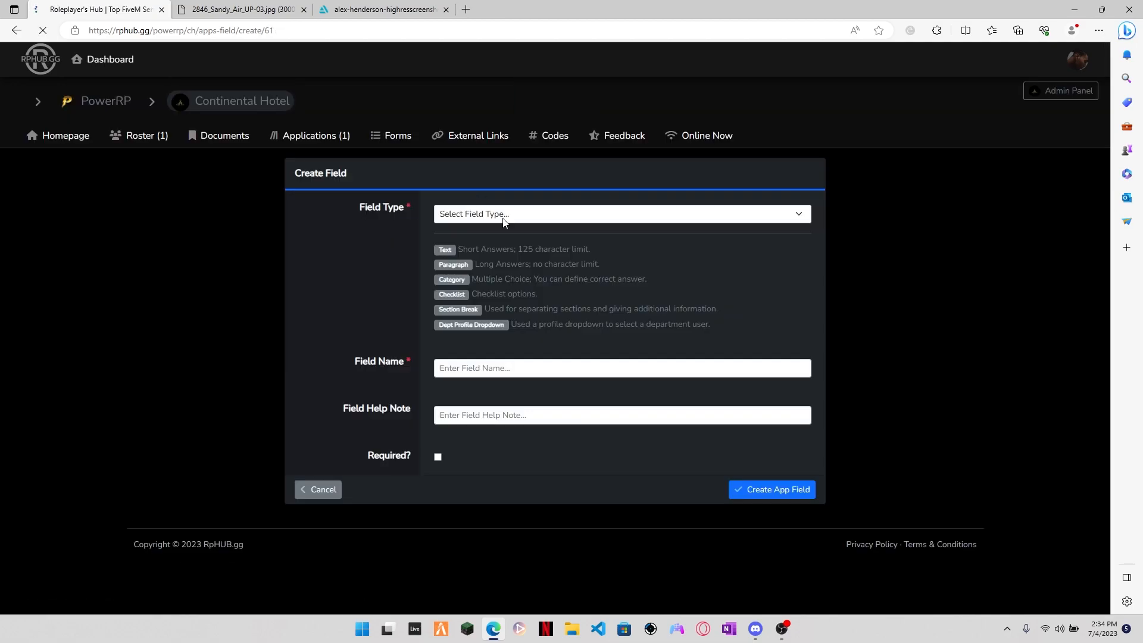
left_click(535, 222)
left_click(479, 277)
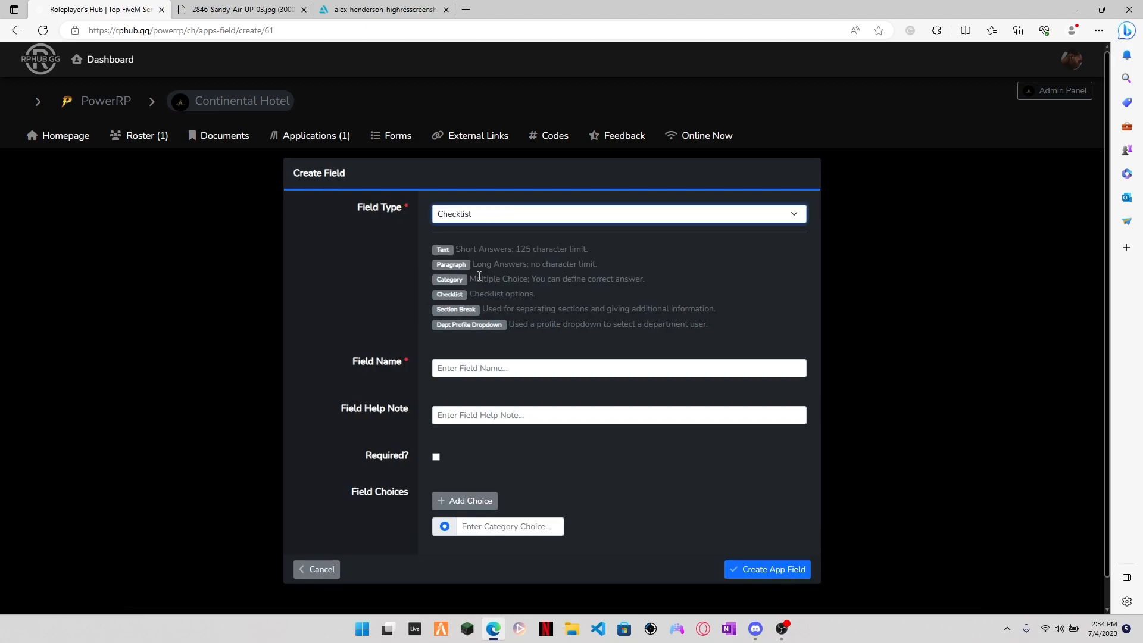
left_click(503, 367)
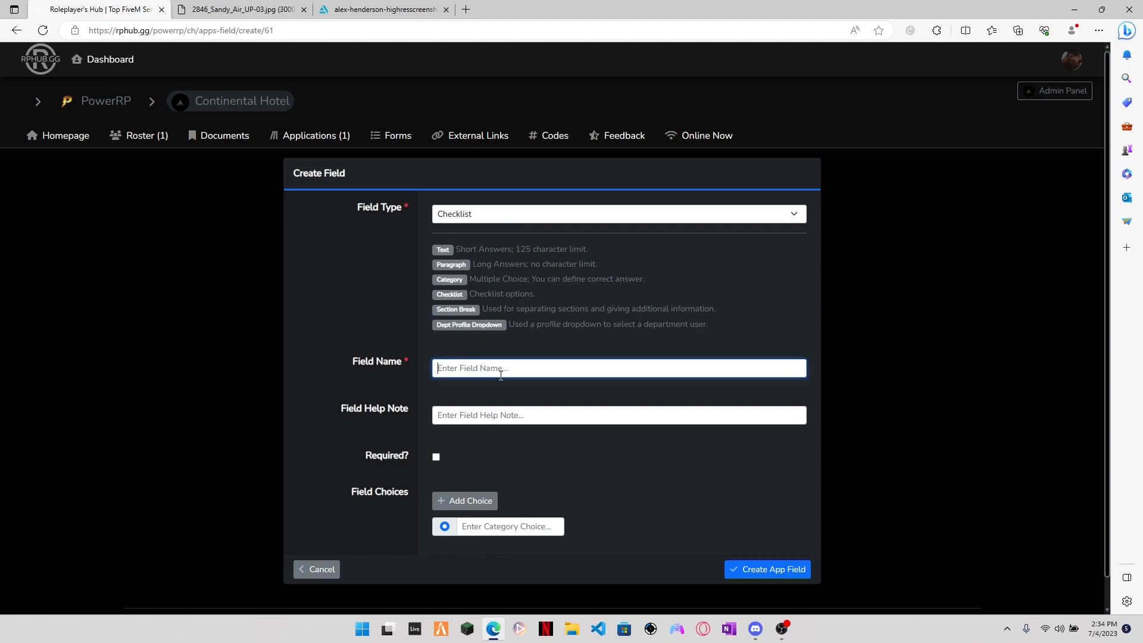
type("Basic Checklist")
left_click(435, 458)
Step: Give the Basic Checklist field the choices "Choice 1", "Choice 2" and "Choice 3", and create the field
left_click(490, 526)
type("Choice 1")
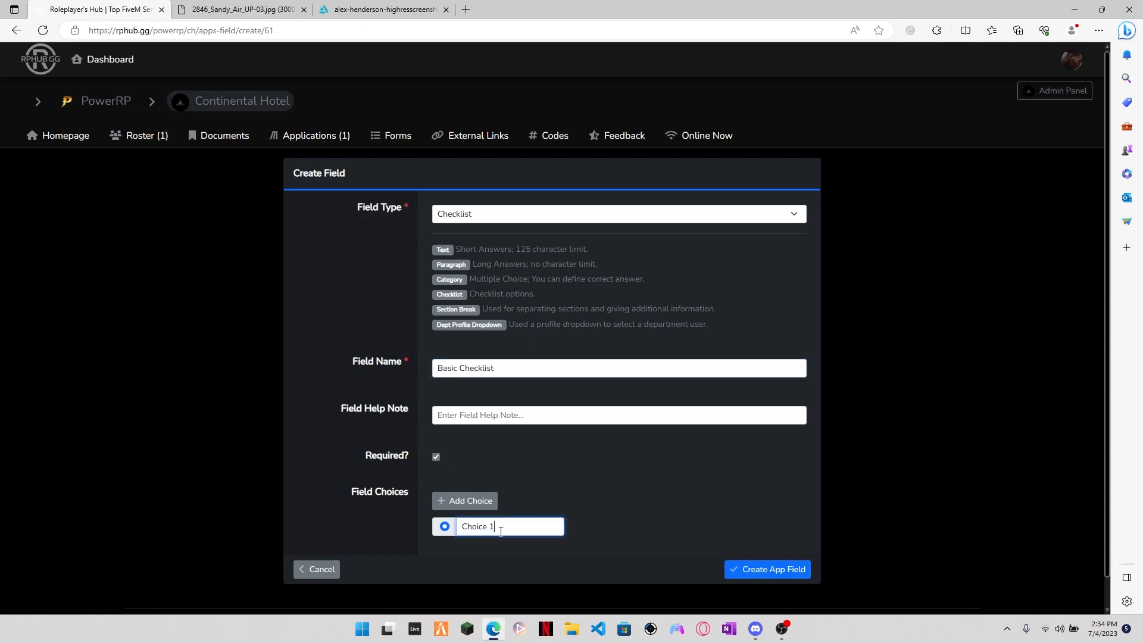
left_click(465, 501)
left_click(492, 550)
type("Choice 2")
left_click(465, 500)
left_click(502, 573)
type("Choice 3")
scroll(778, 426, "down", 2)
left_click(781, 540)
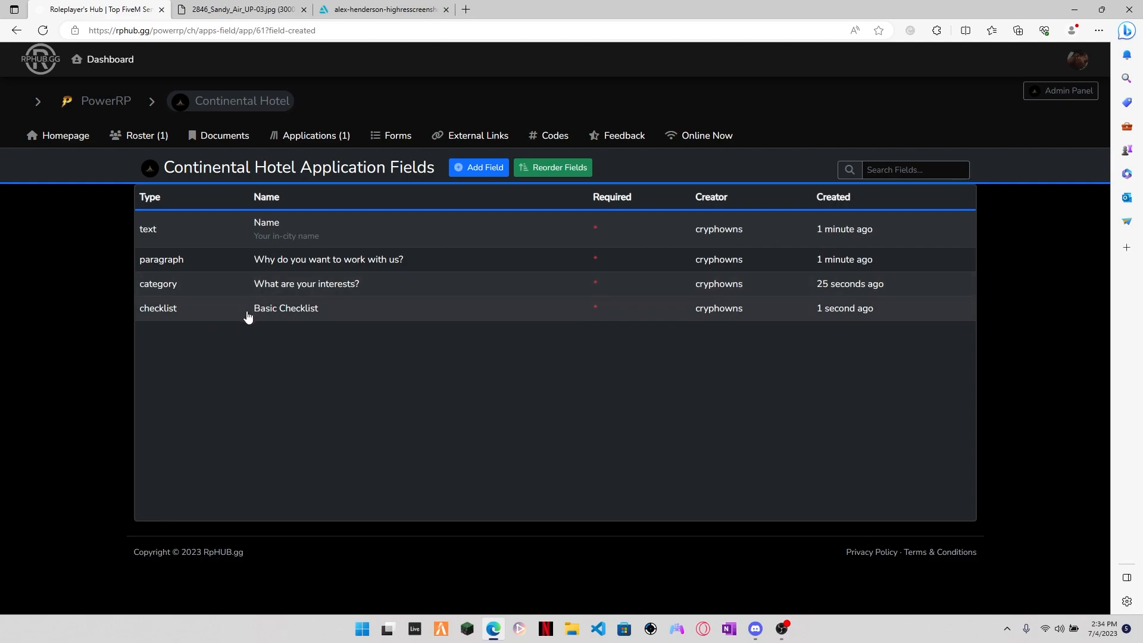
Step: Reorder the application fields so Basic Checklist comes first, above Name, and save the field order
left_click(551, 169)
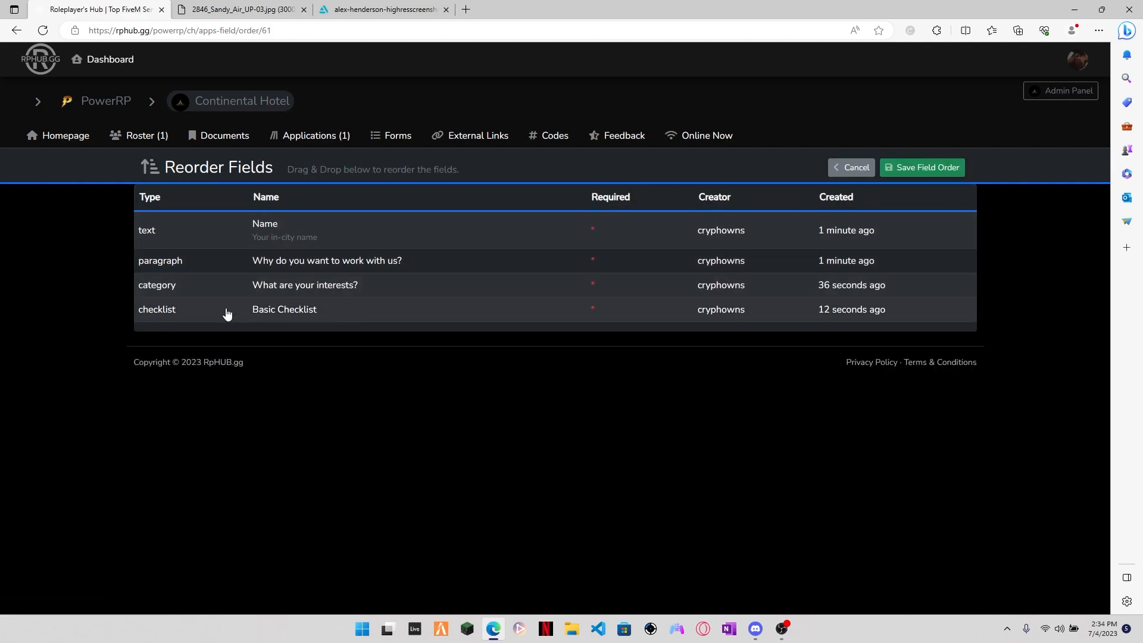
left_click_drag(169, 319, 177, 225)
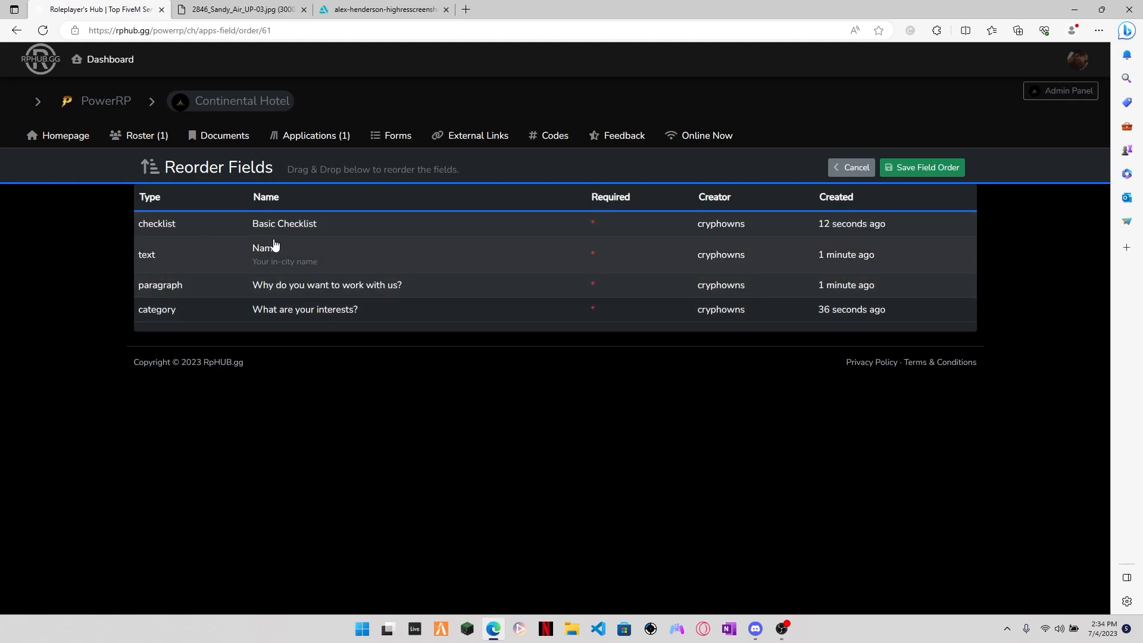
left_click(929, 168)
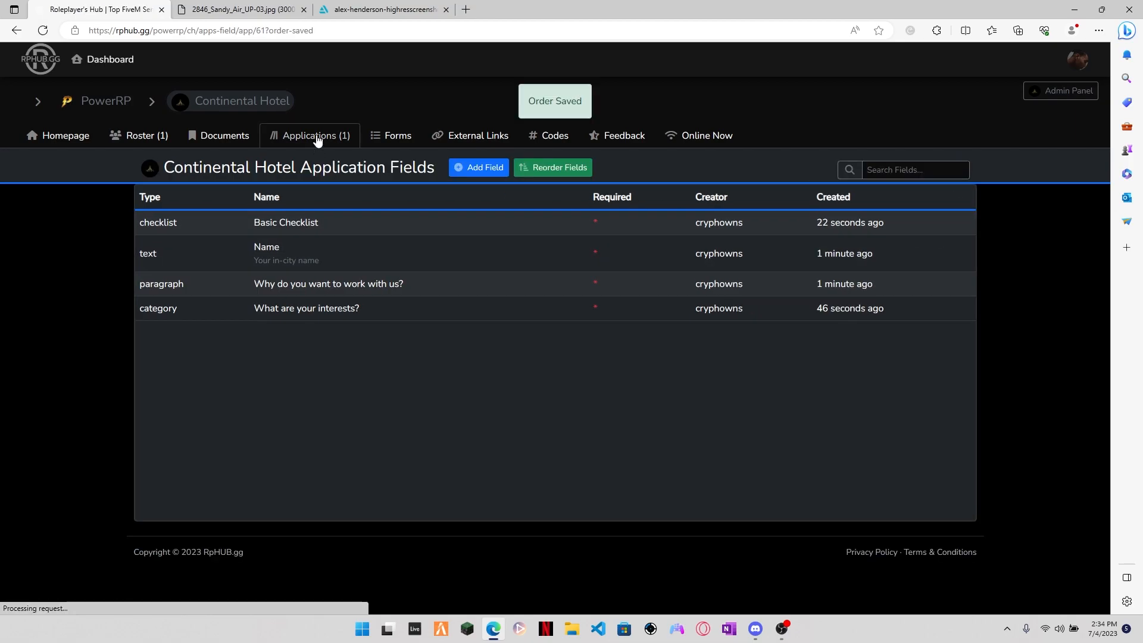
Step: Open the Continental Hotel Application and review its form from the Basic Checklist to the interests question, including the Name help note
left_click(318, 141)
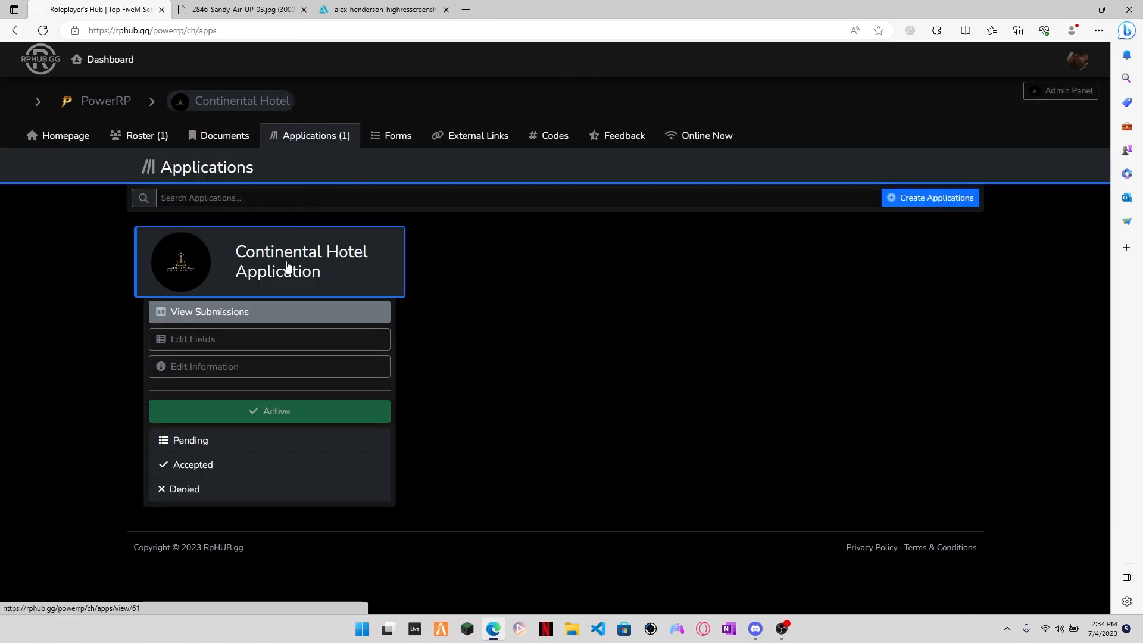
left_click(268, 273)
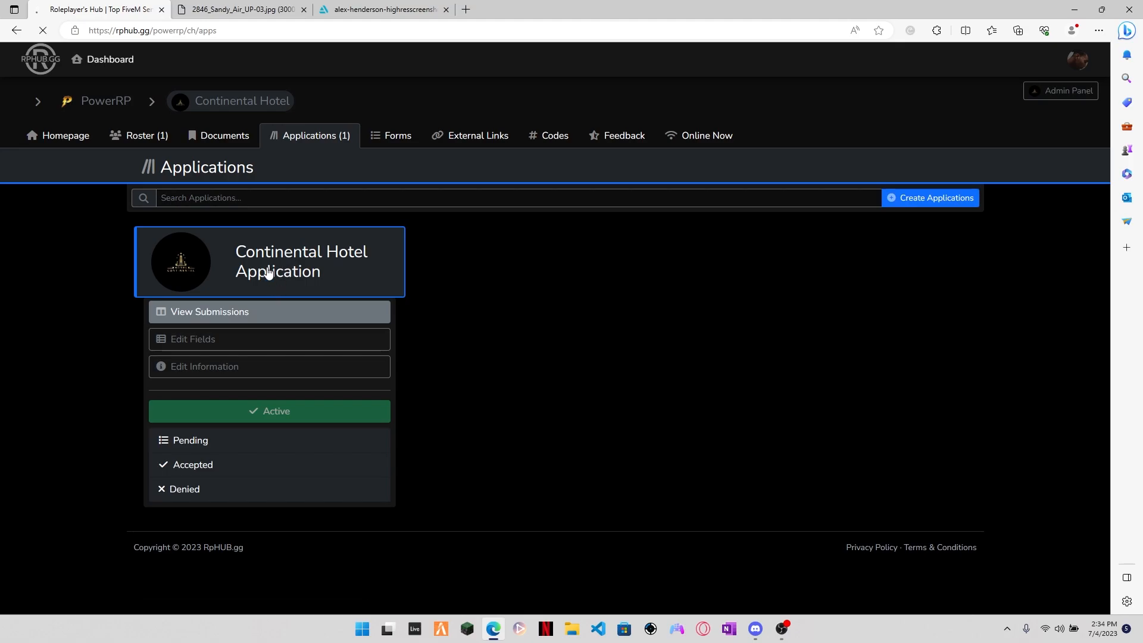
scroll(272, 181, "down", 3)
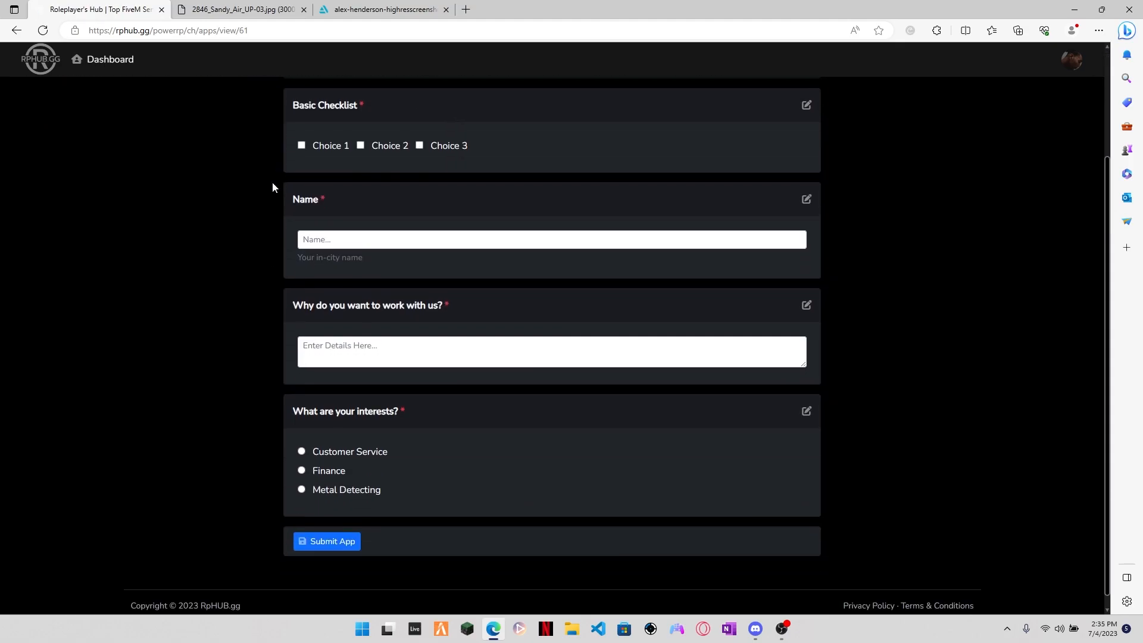
scroll(575, 556, "up", 3)
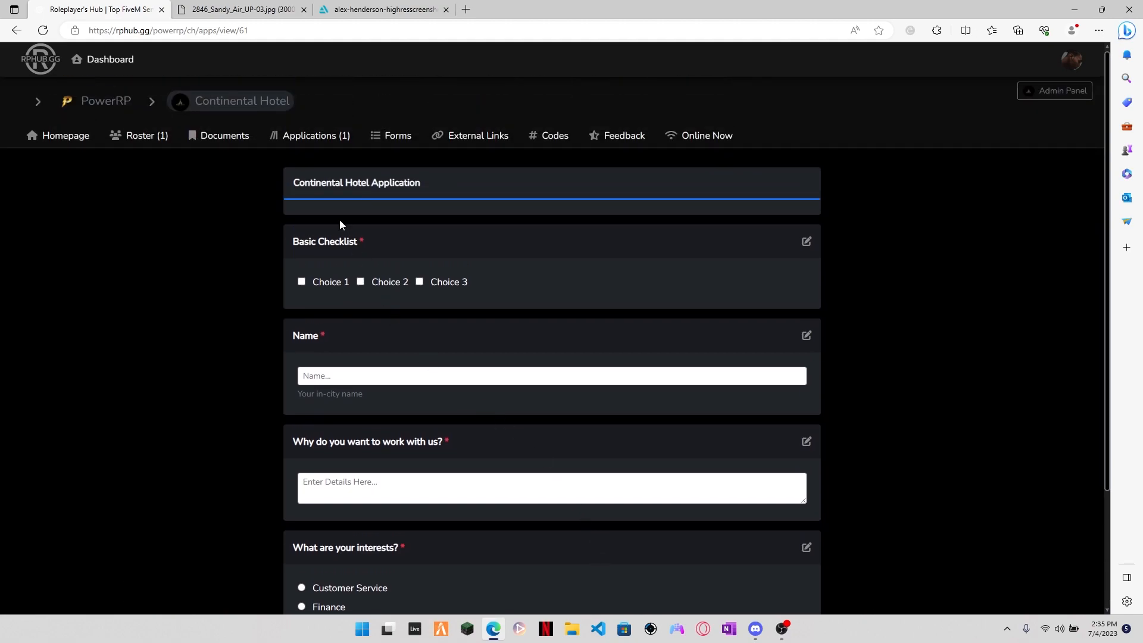
scroll(319, 174, "down", 3)
scroll(277, 198, "up", 2)
scroll(312, 246, "up", 1)
left_click_drag(293, 395, 409, 402)
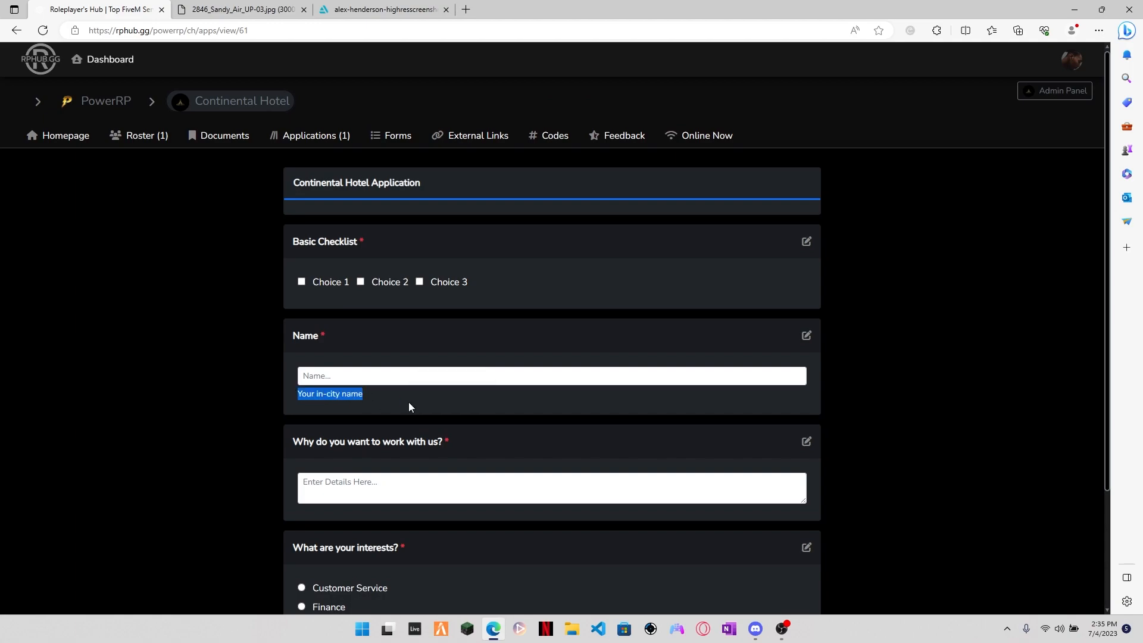
left_click(409, 402)
scroll(377, 416, "down", 3)
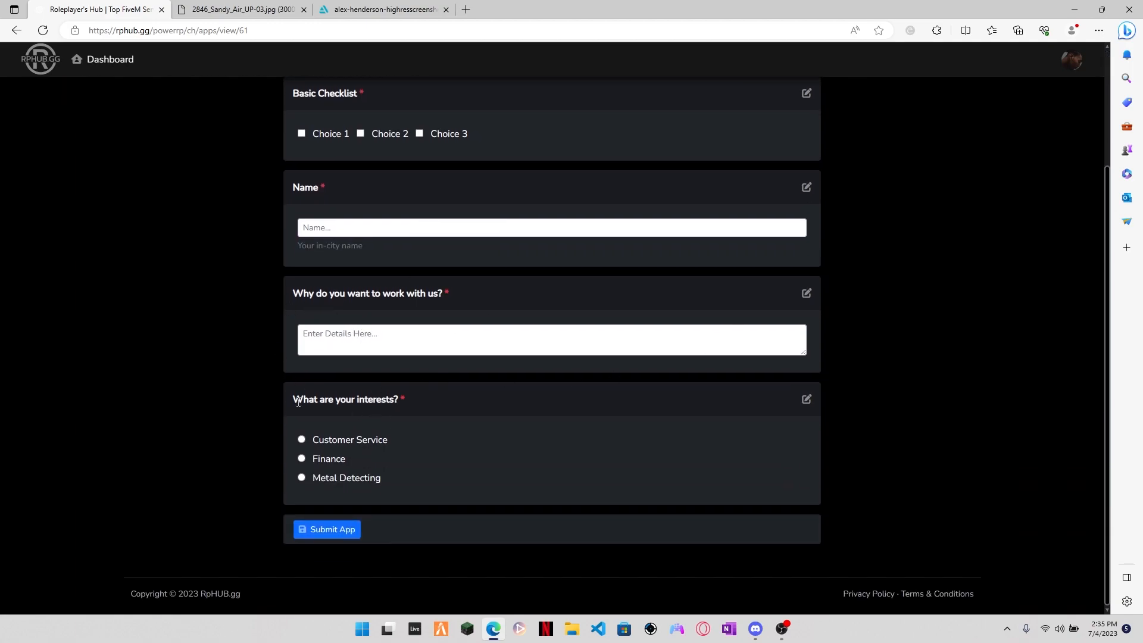
Step: Try out the Customer Service option and the Basic Checklist checkboxes on the application form without submitting it
left_click(302, 440)
scroll(304, 295, "up", 3)
left_click(302, 282)
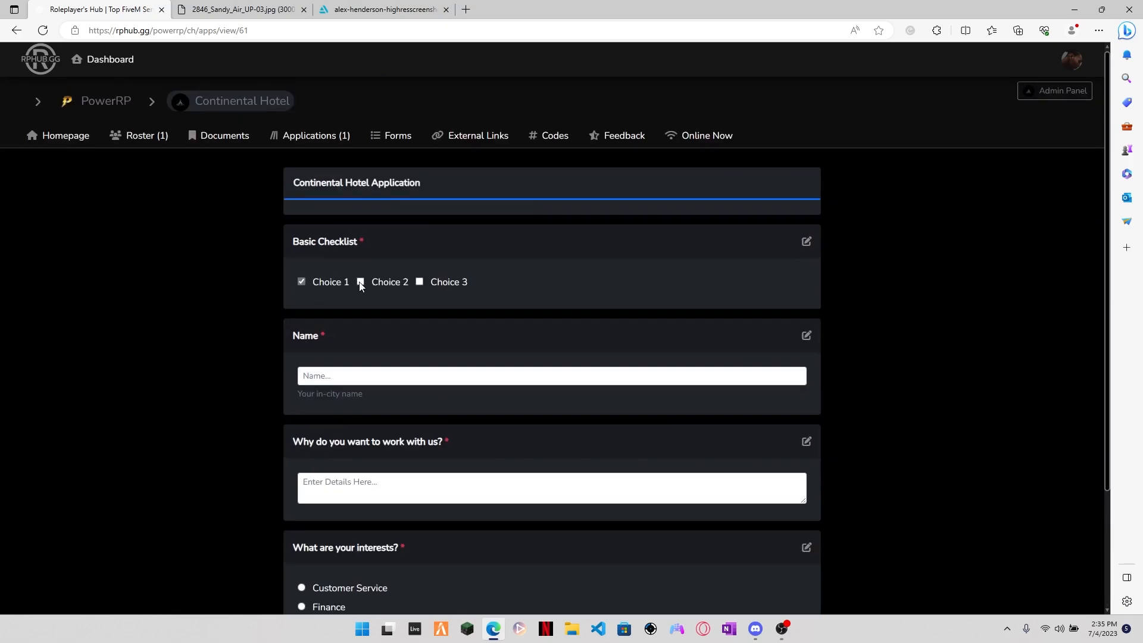
left_click(424, 282)
left_click(301, 282)
Step: Examine the Continental Hotel Application's information settings, including the employee form options for required rank, subrank and certificate, and return to the applications list
left_click(328, 138)
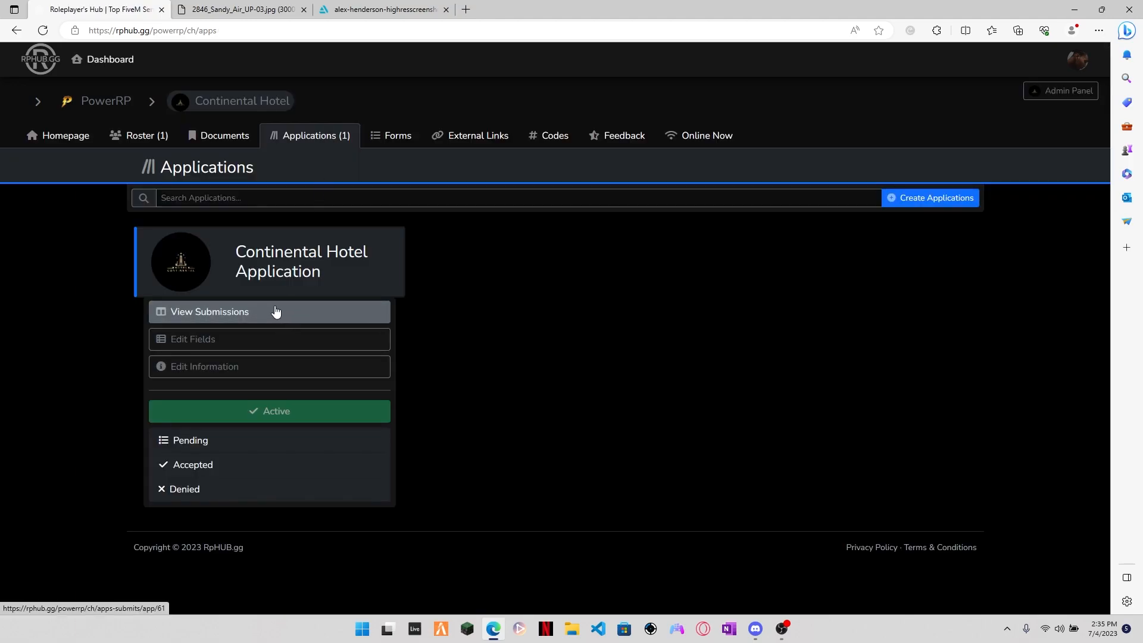
left_click(238, 368)
scroll(416, 317, "down", 5)
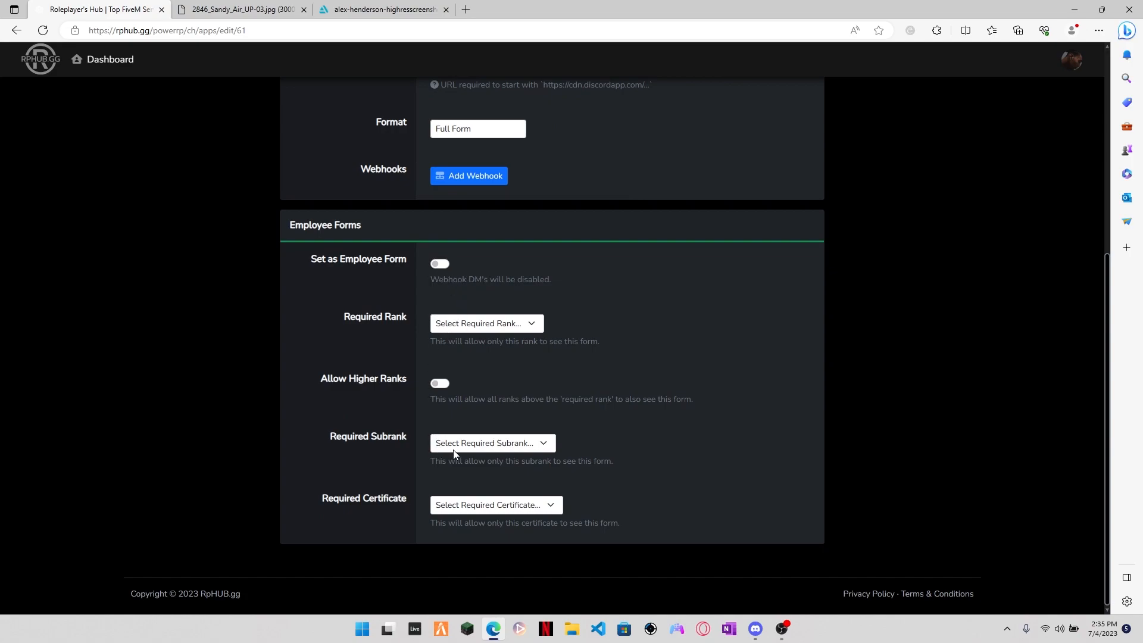
left_click(467, 505)
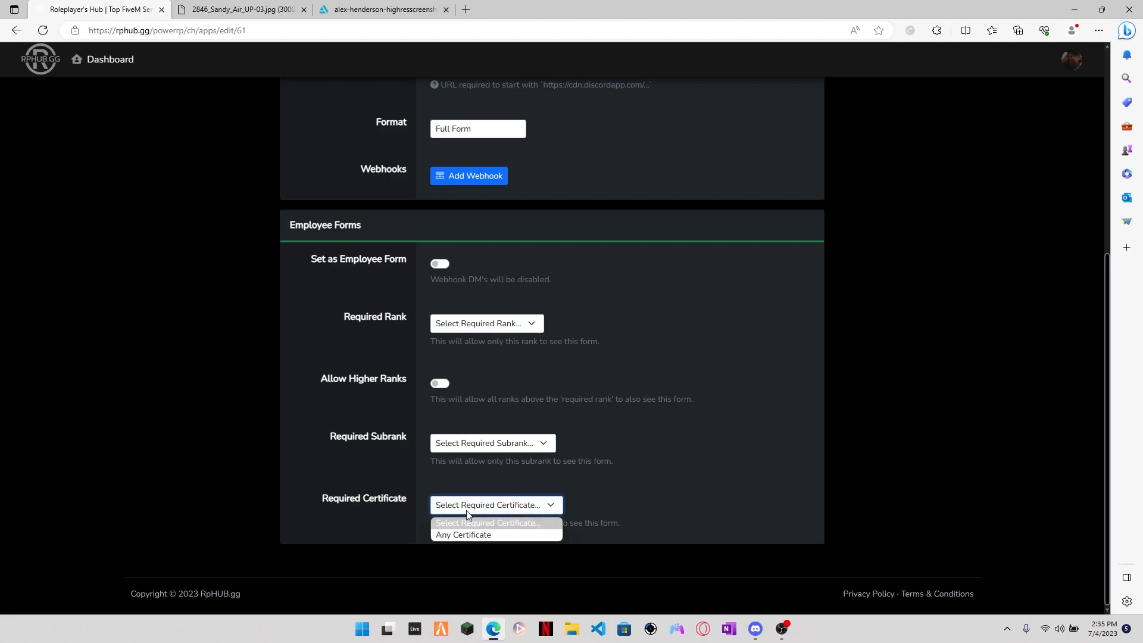
left_click(484, 447)
scroll(483, 405, "up", 5)
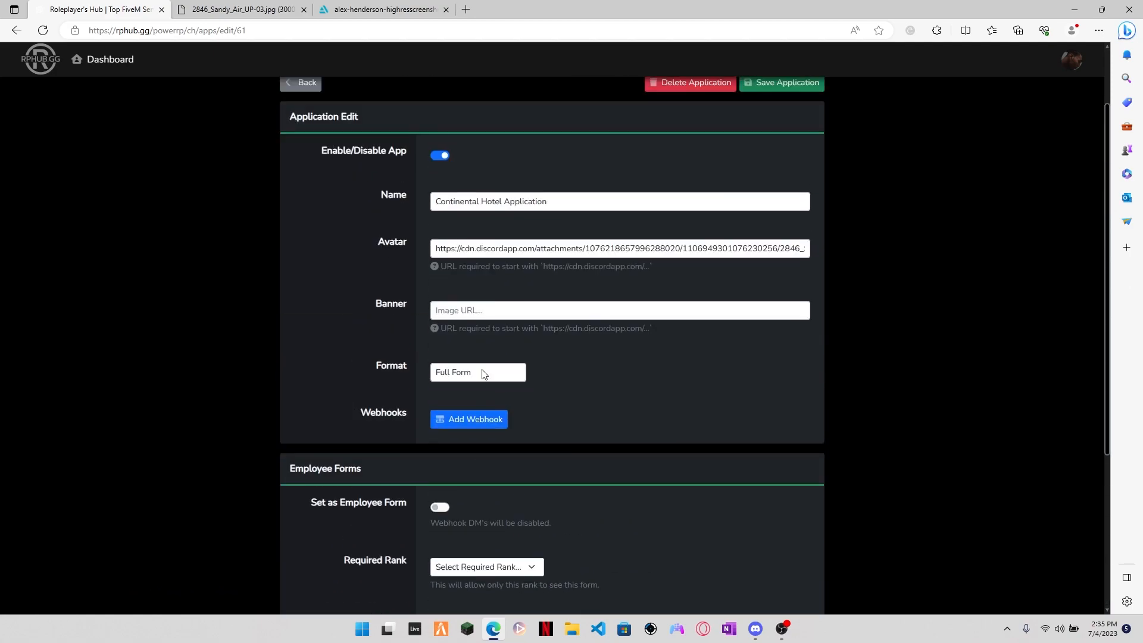
scroll(481, 369, "down", 5)
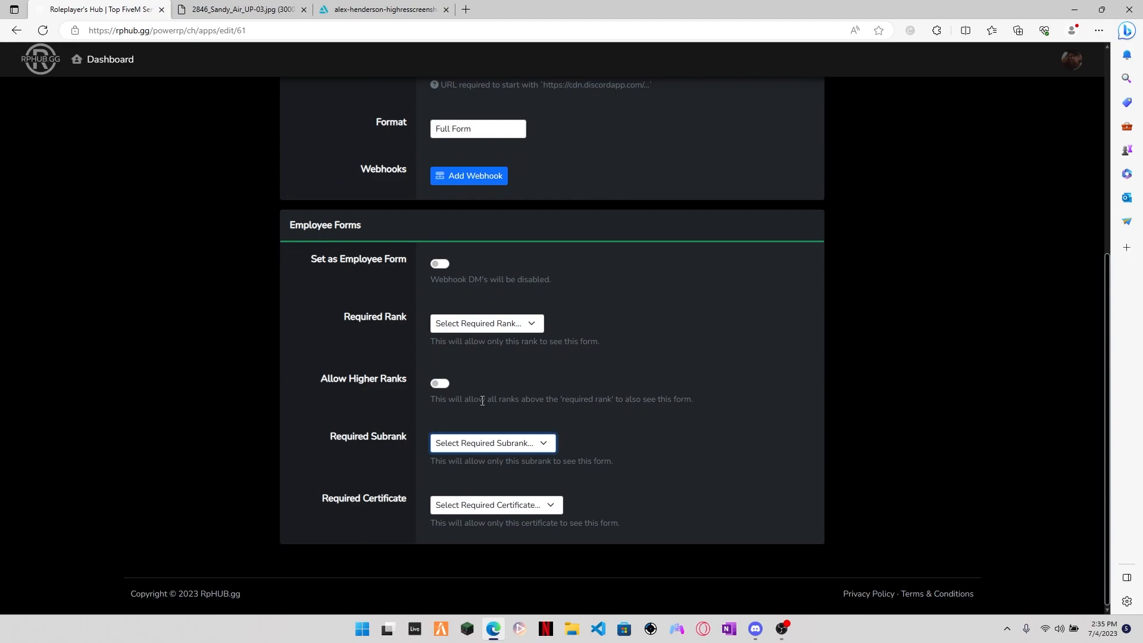
scroll(482, 401, "up", 5)
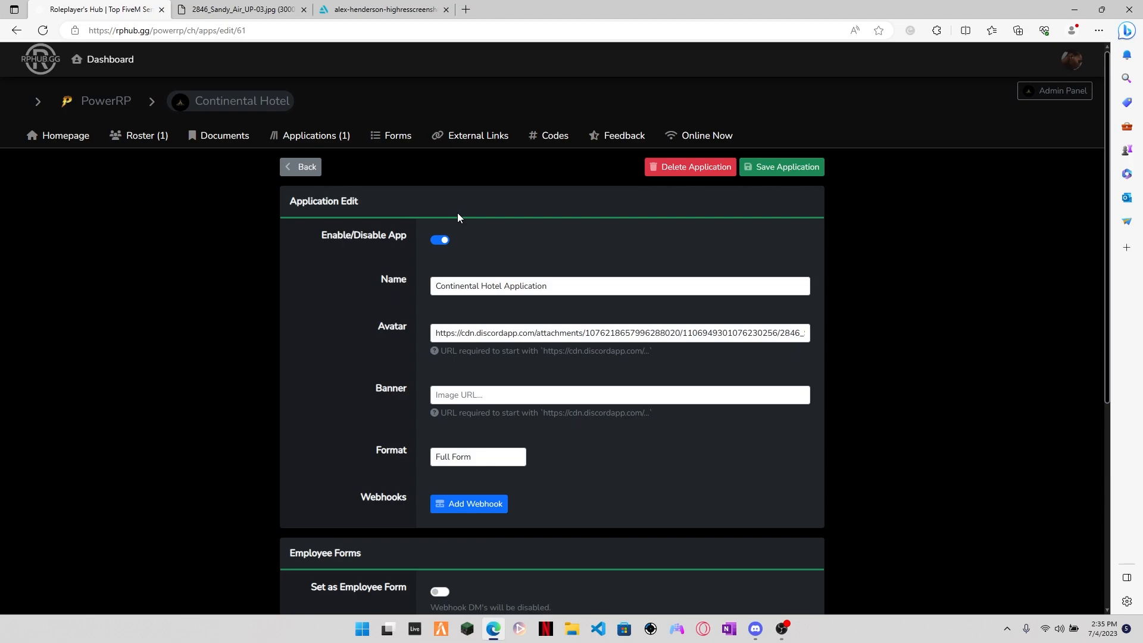
left_click(304, 168)
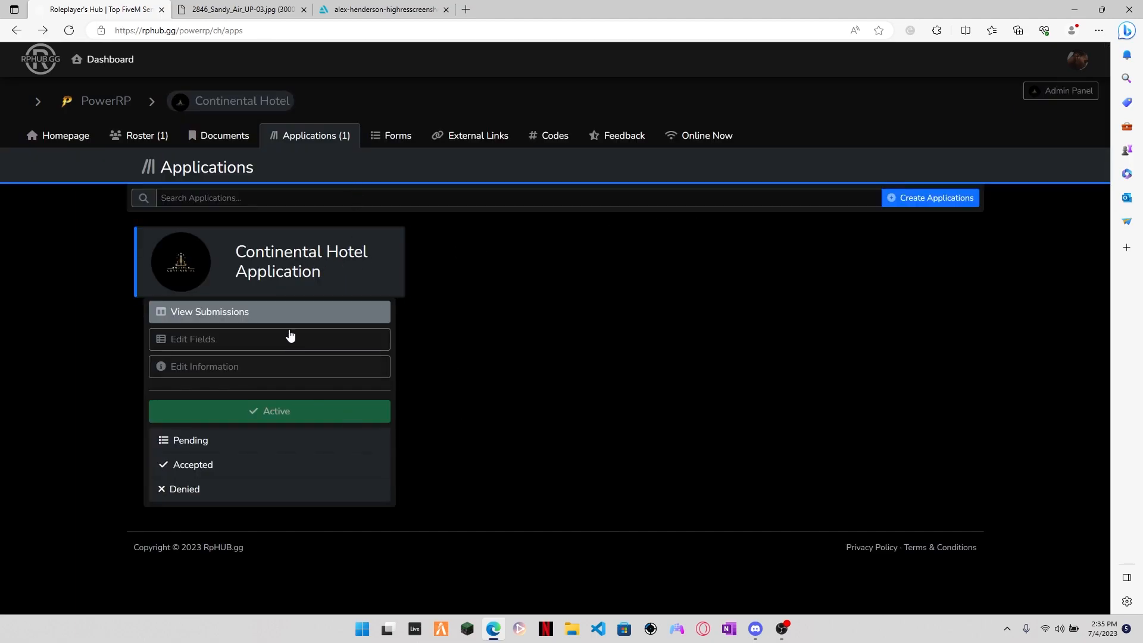
Step: Start a new department application with the name "Continental Application Two"
left_click(951, 197)
left_click(485, 224)
type("COnt")
key("BackSpace")
type("ontinental Application Two")
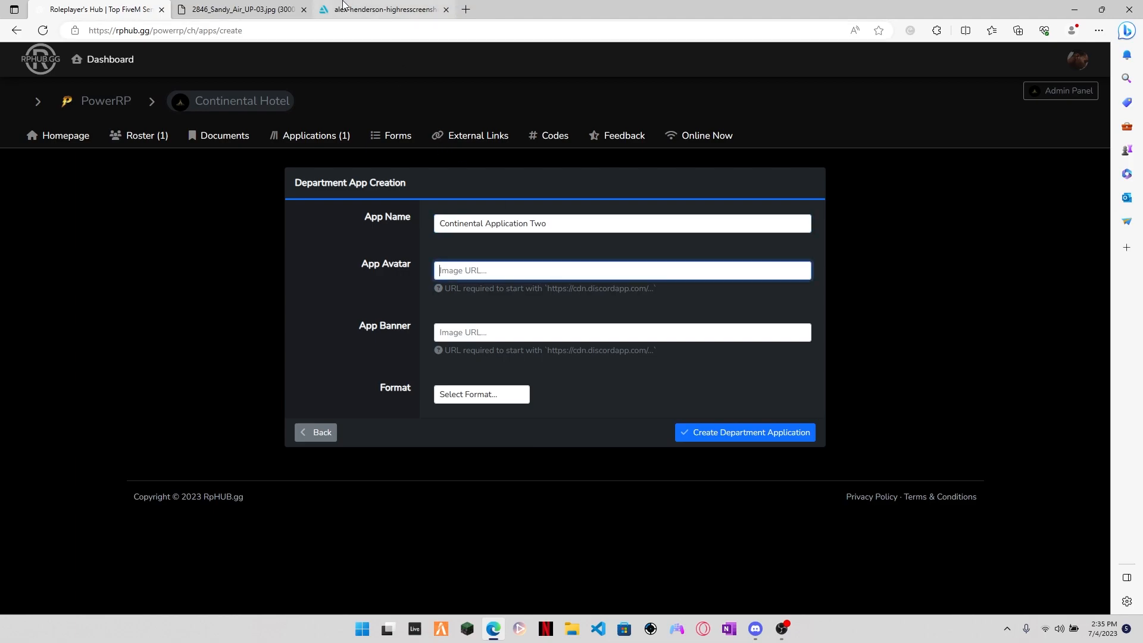
Step: Set the app avatar to the Discord-hosted image URL and the app banner to the ArtStation image URL from the other open tabs
left_click(241, 9)
left_click(111, 5)
key("ctrl+v")
left_click(384, 6)
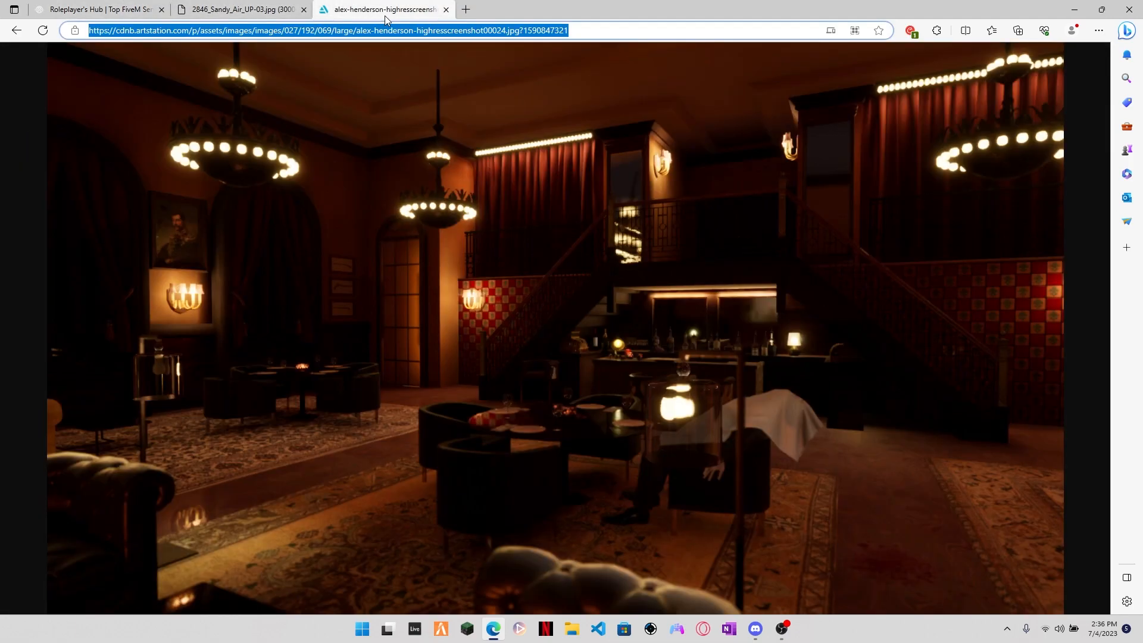
left_click(149, 10)
left_click(544, 333)
key("ctrl+v")
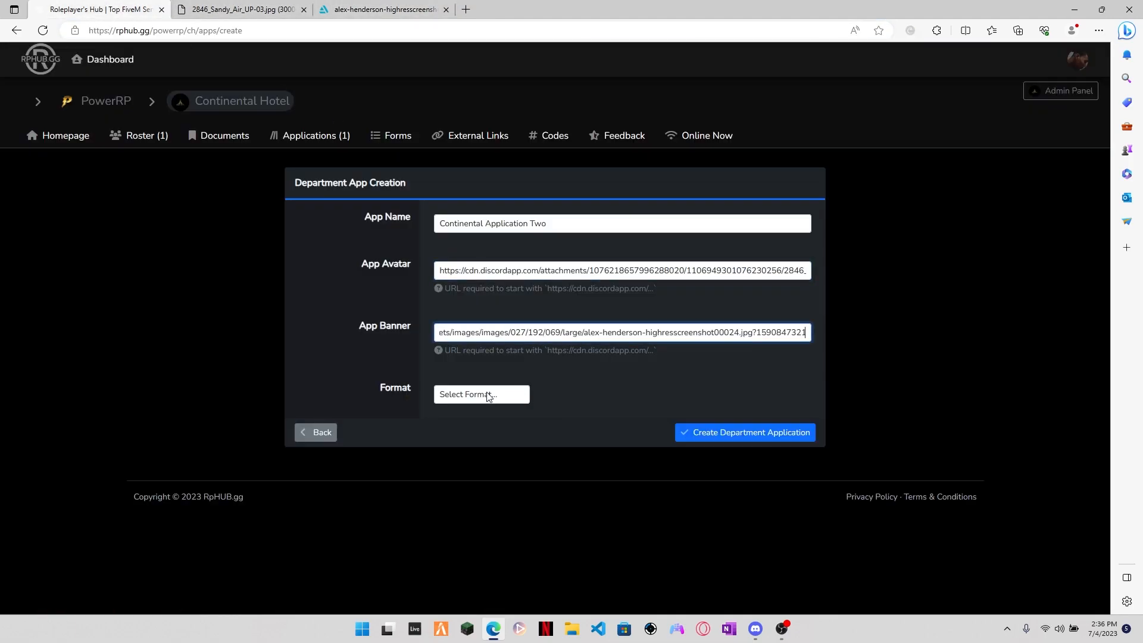
Step: Select a format for Continental Application Two and create the department application
left_click(479, 396)
left_click(474, 436)
left_click(777, 435)
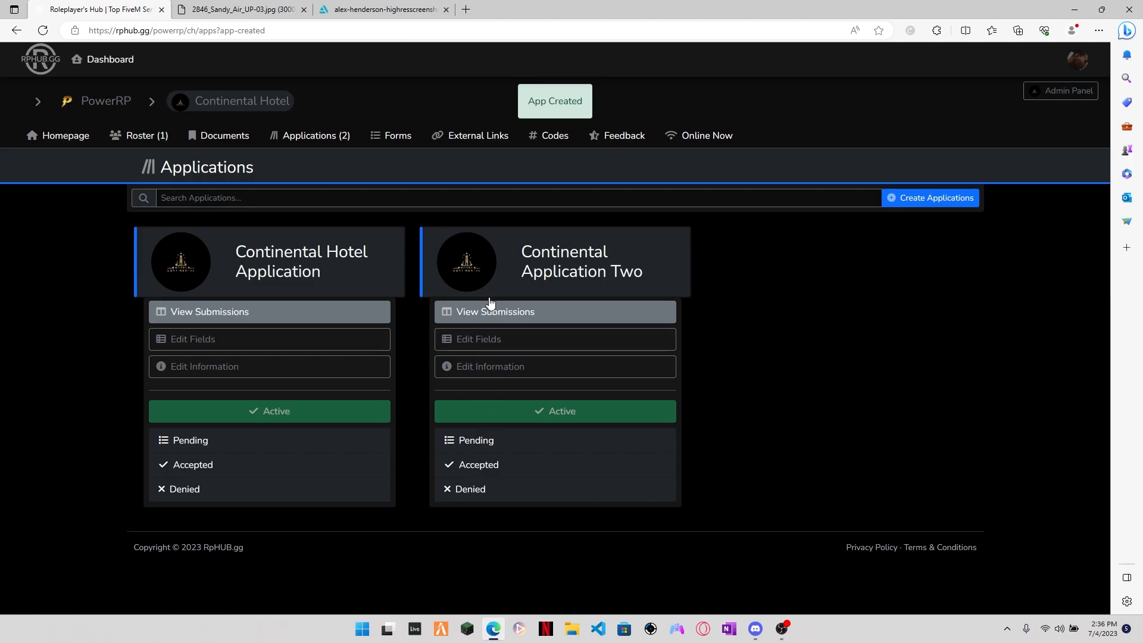
Step: View the Continental Application Two form and return to the applications list
left_click(554, 274)
key("alt+Left")
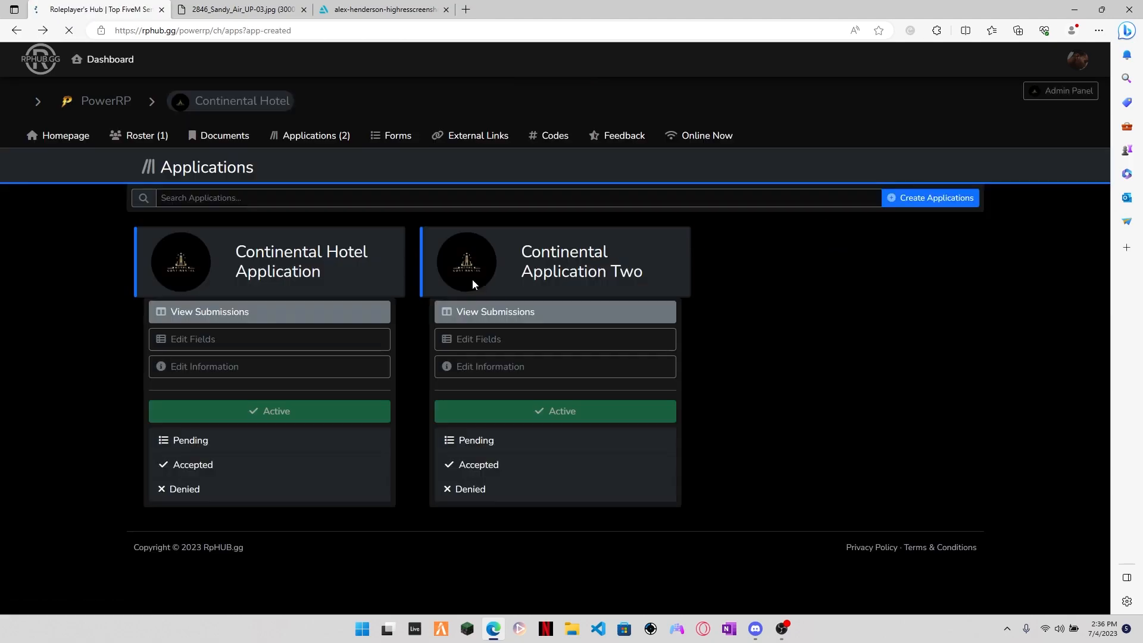
Step: Add a required Text field called "Name" to Continental Application Two
left_click(484, 341)
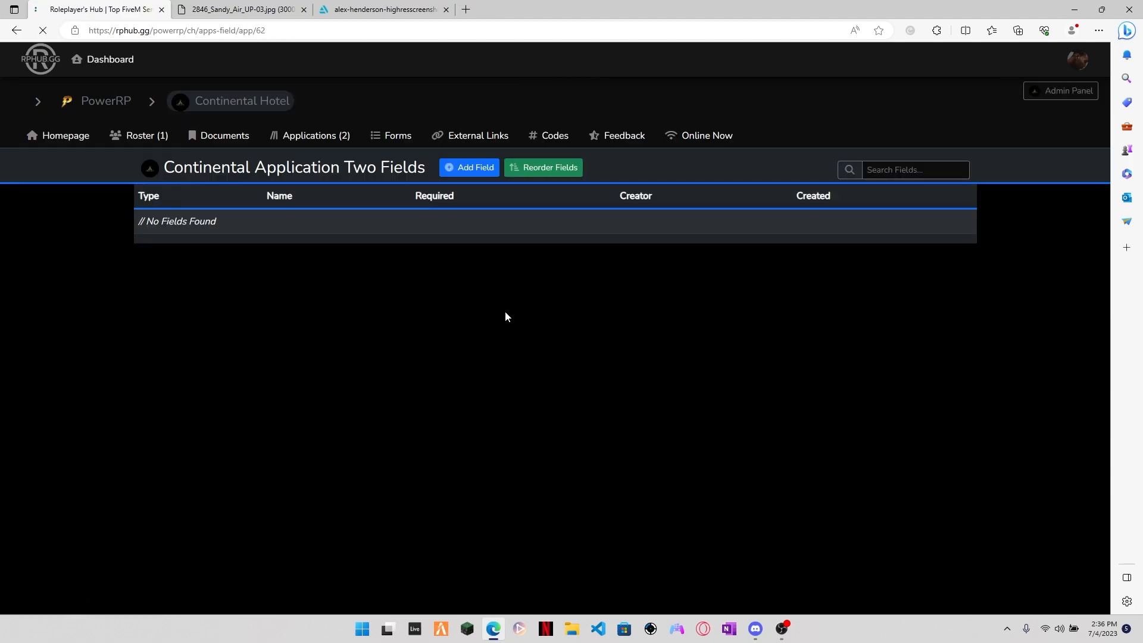
left_click(467, 169)
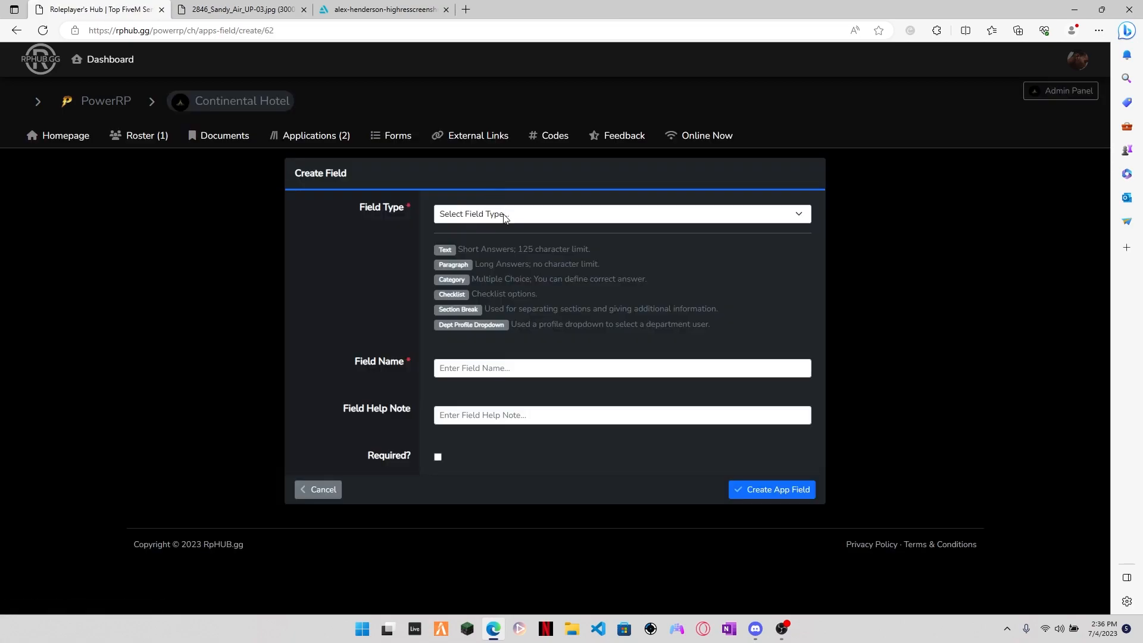
left_click(504, 215)
left_click(492, 244)
left_click(490, 369)
type("Name")
left_click(502, 428)
left_click(766, 490)
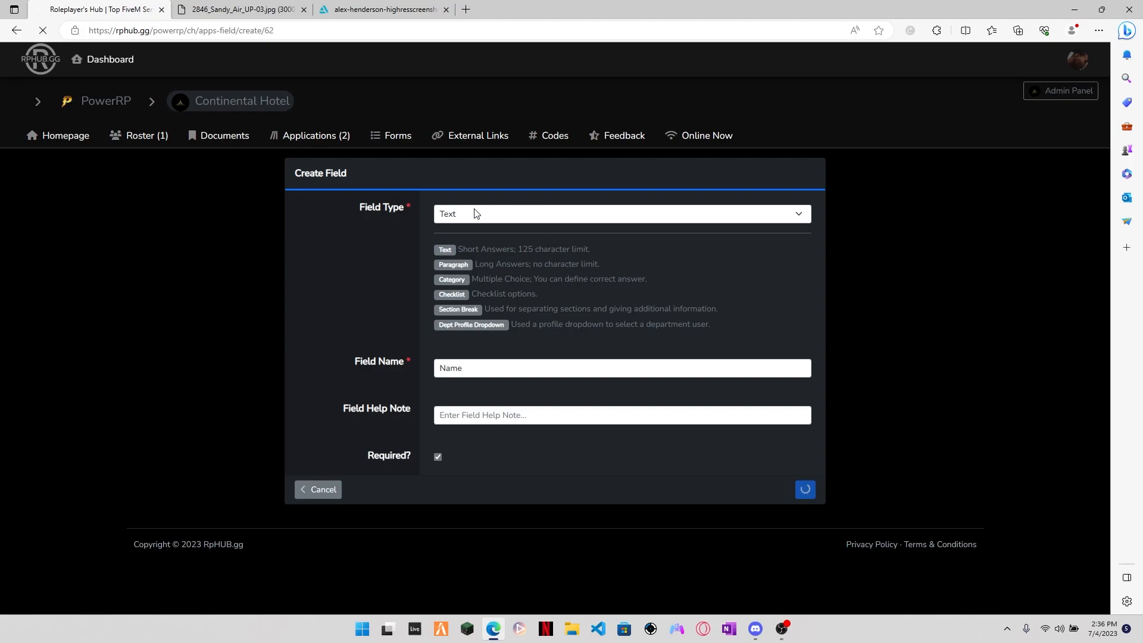
Step: Add a required Section Break field named "Section Break" to Continental Application Two
left_click(462, 168)
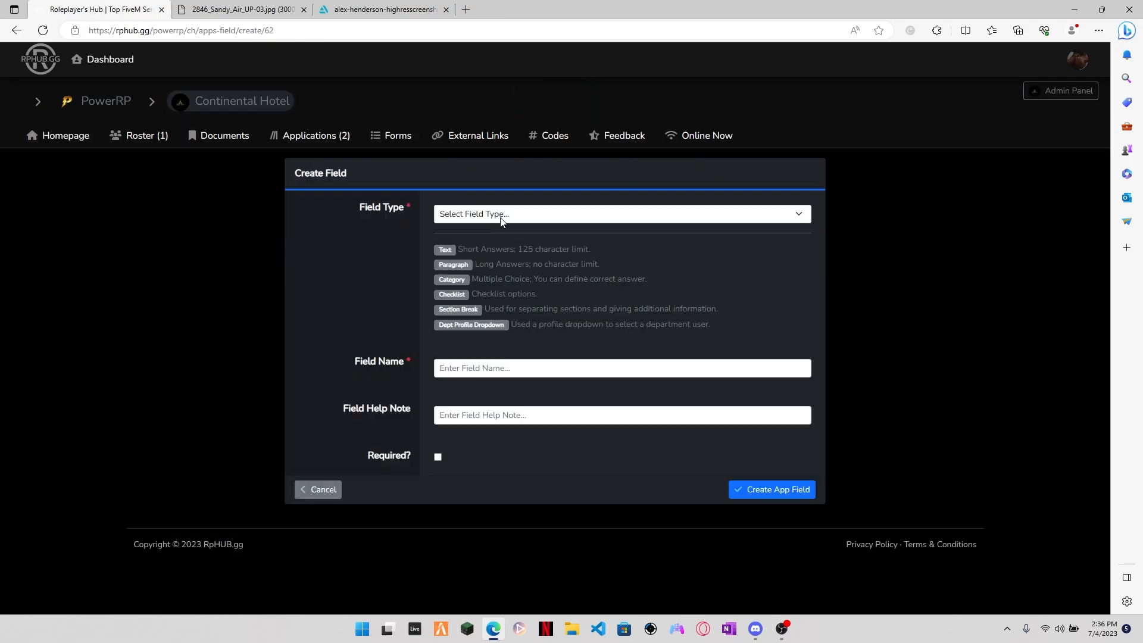
left_click(468, 214)
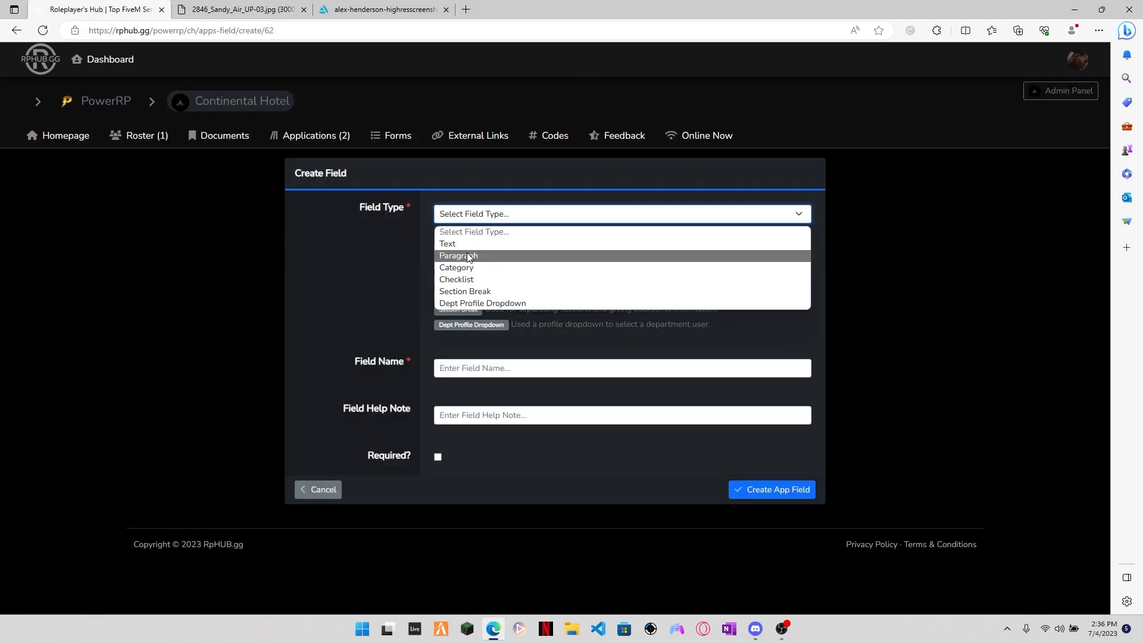
left_click(484, 292)
left_click(633, 362)
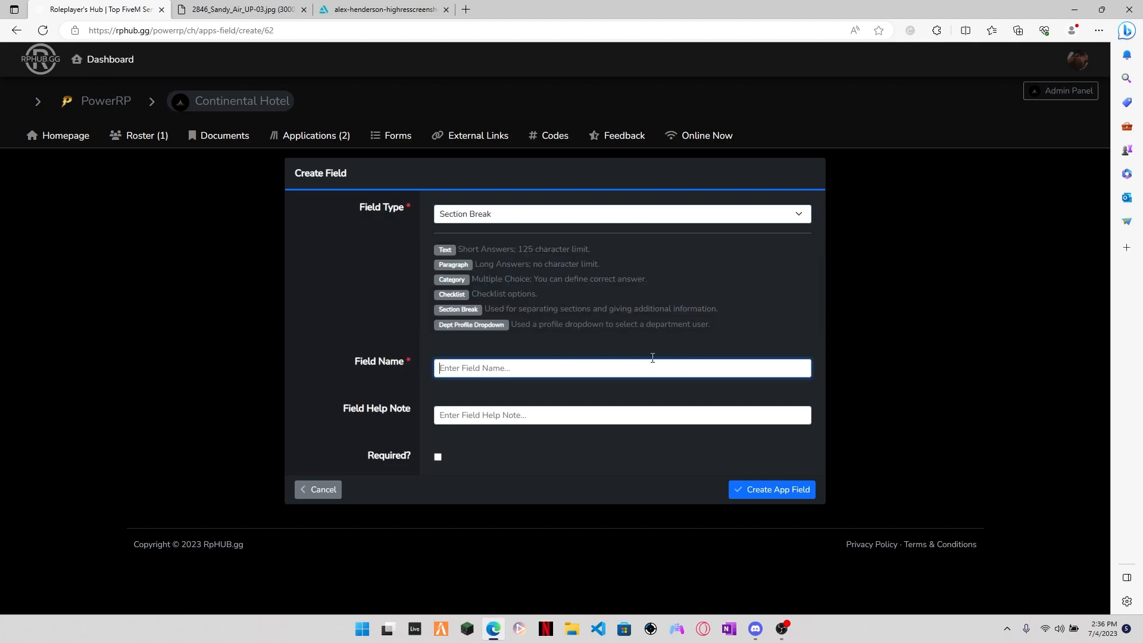
type("Section BReak")
key("BackSpace")
key("BackSpace")
key("BackSpace")
key("BackSpace")
type("reak")
left_click(438, 456)
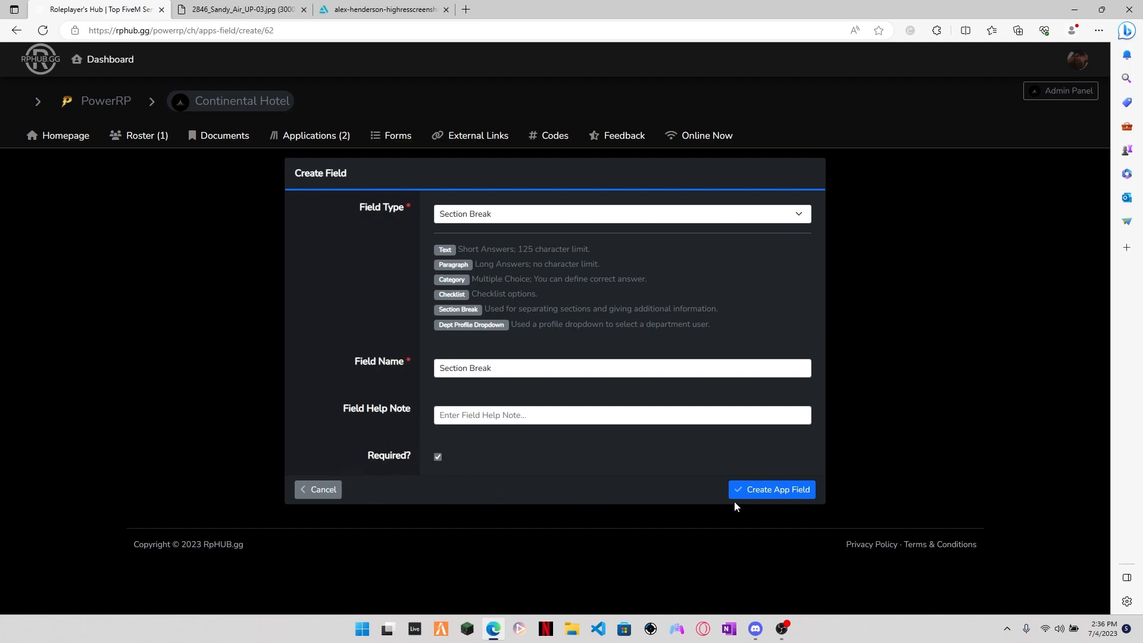
left_click(749, 491)
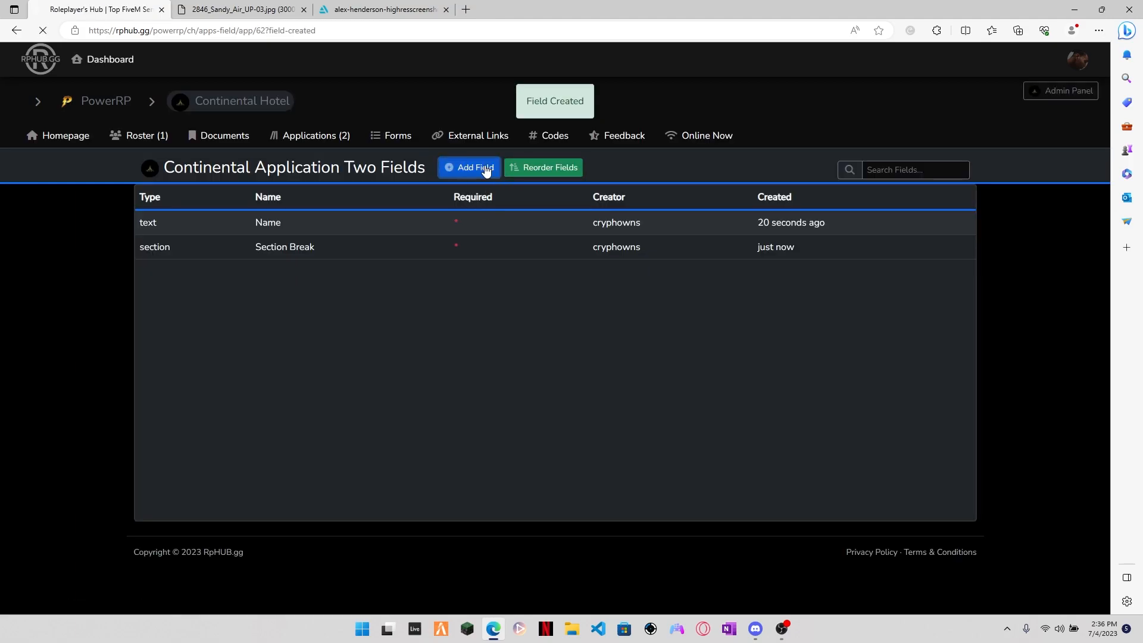
Step: Add an optional Dept Profile Dropdown field named "Profile Dropdown" to Continental Application Two
left_click(485, 168)
left_click(530, 215)
left_click(506, 308)
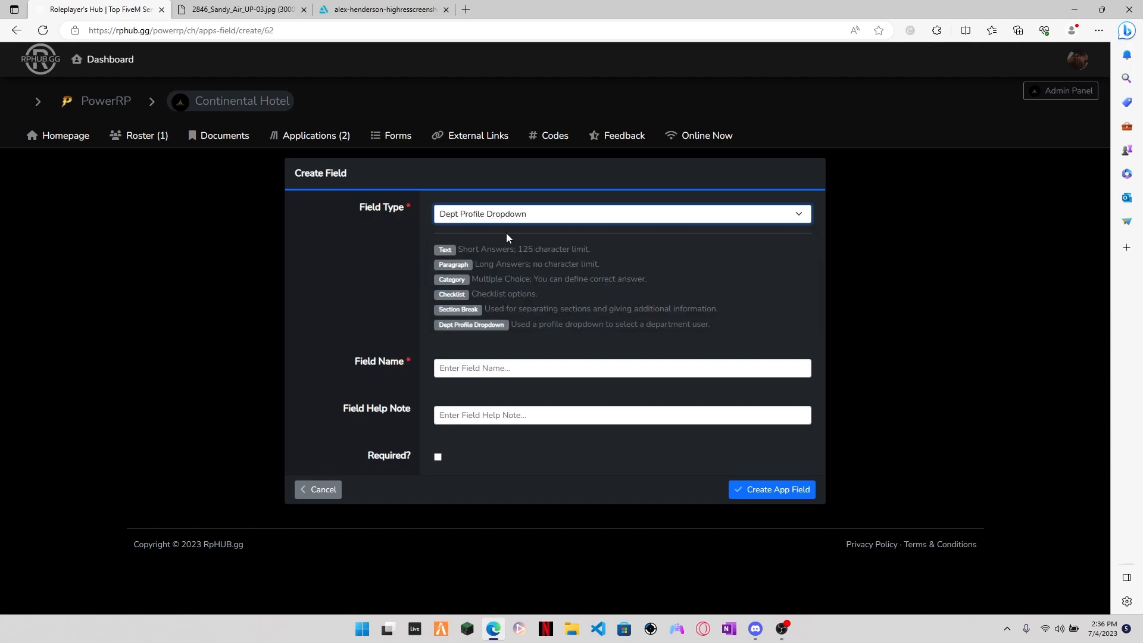
left_click(500, 363)
type("Profile Dropdown")
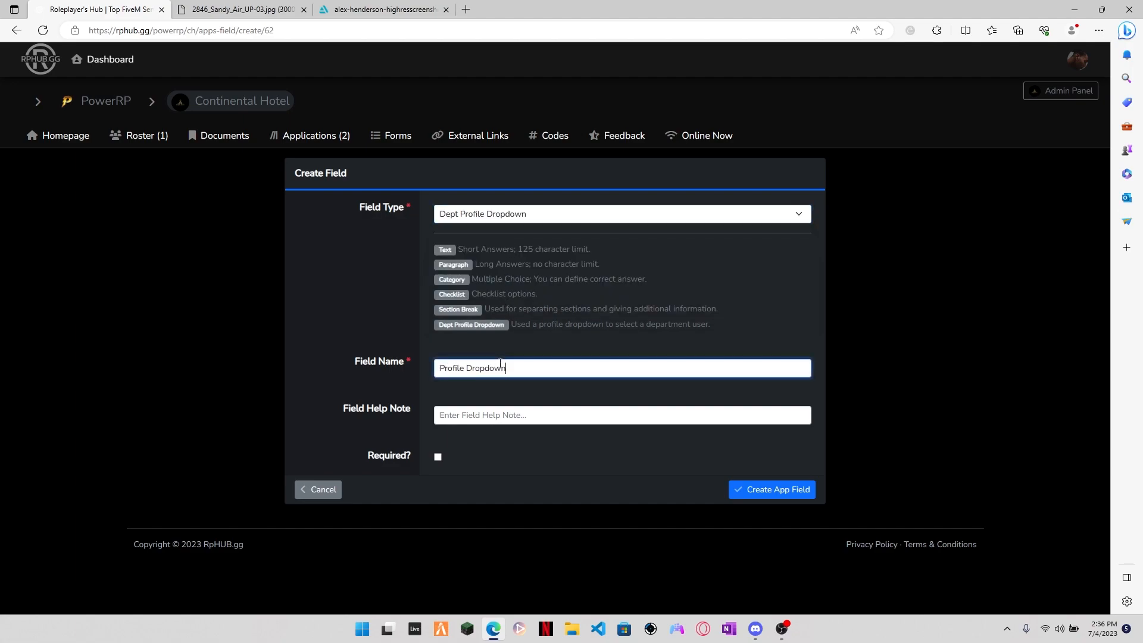
left_click(779, 487)
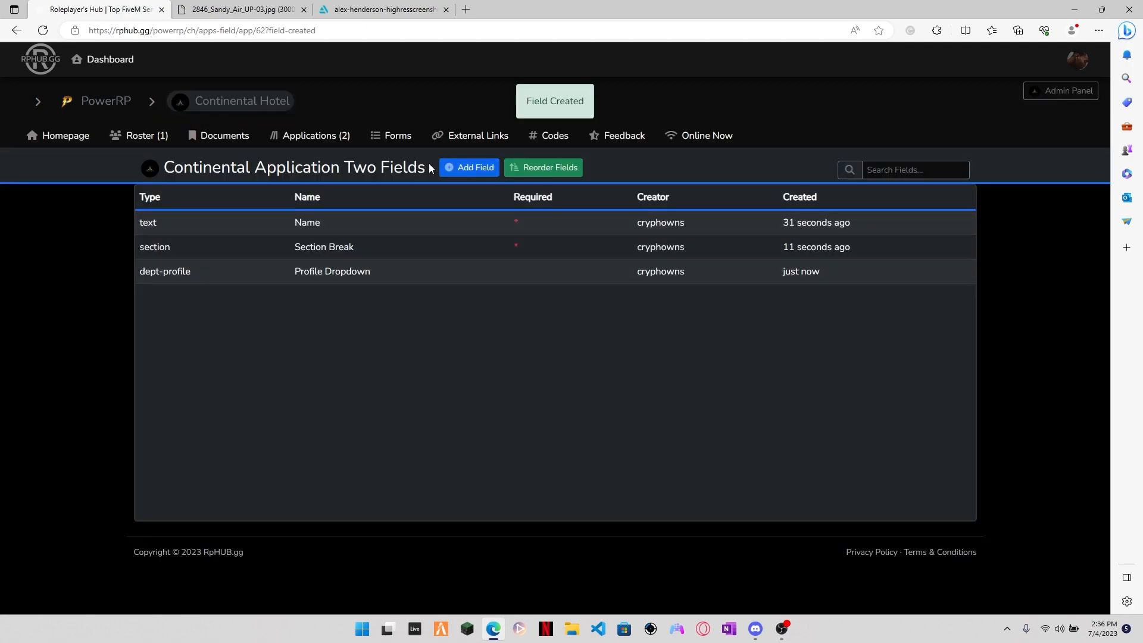
Step: View the Continental Application Two form, try its department profile dropdown, and check the department roster
left_click(303, 132)
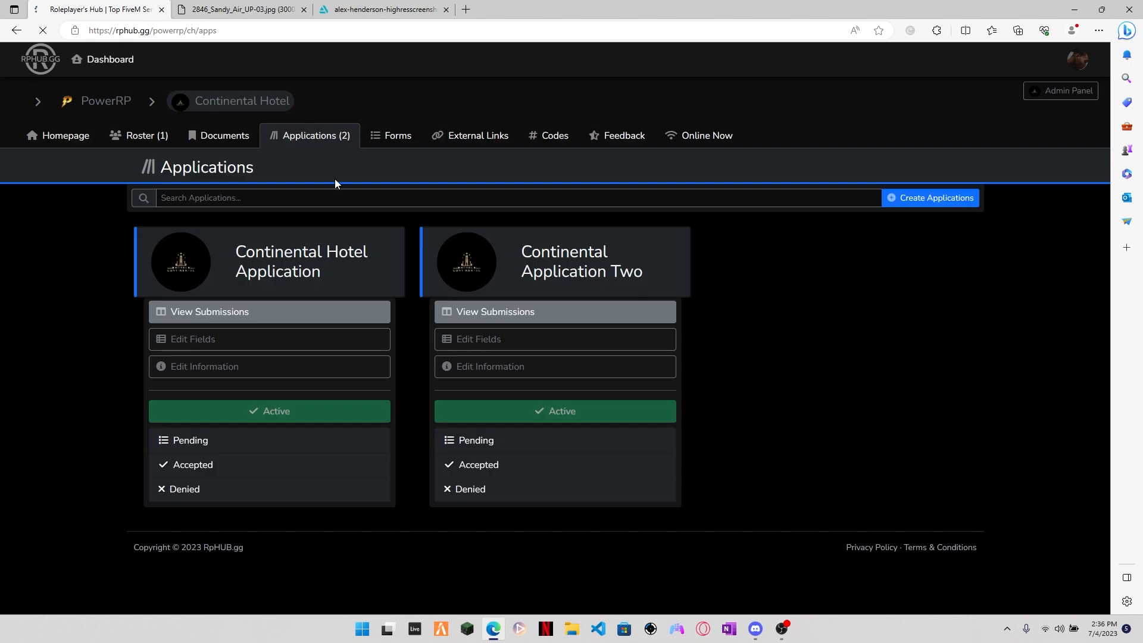
left_click(516, 269)
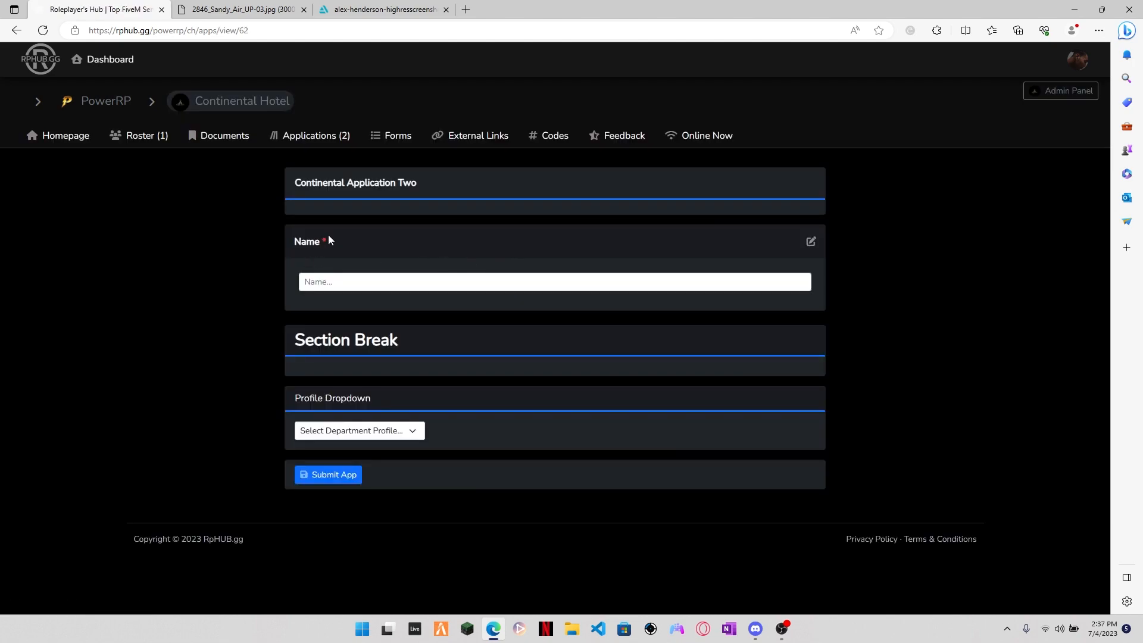
left_click(373, 432)
left_click(381, 436)
left_click(379, 434)
left_click(340, 461)
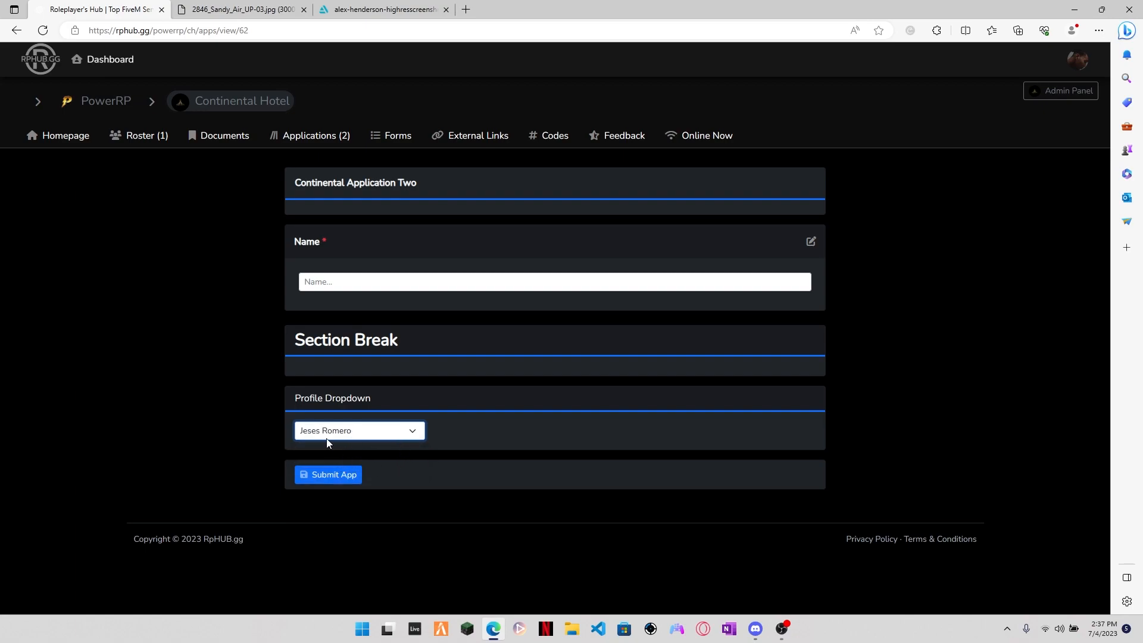
left_click(359, 433)
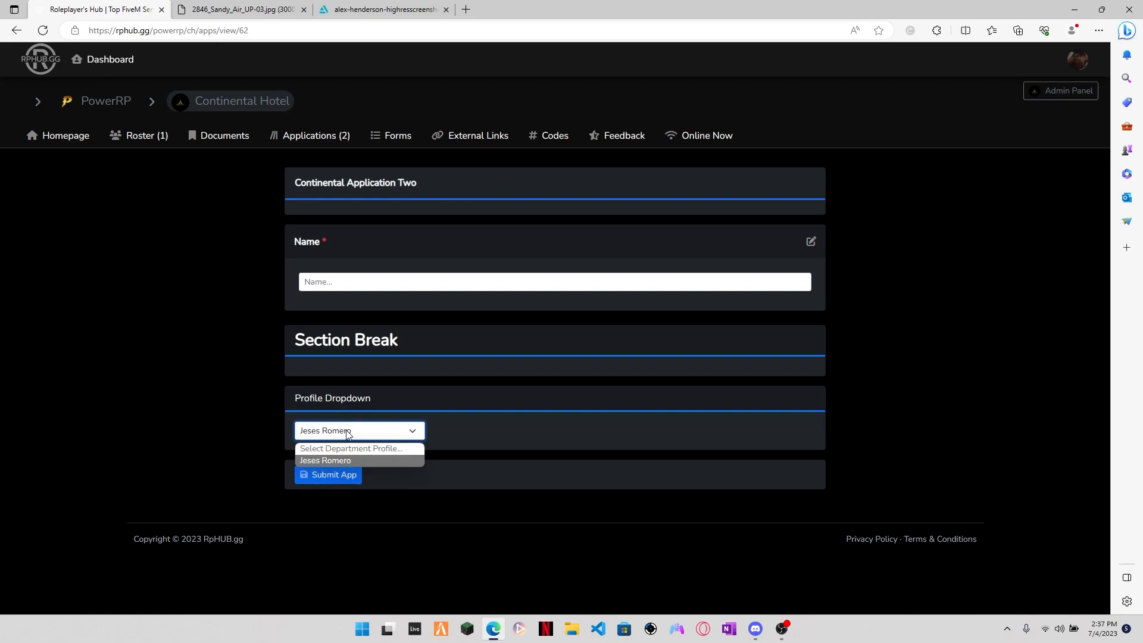
left_click(143, 136)
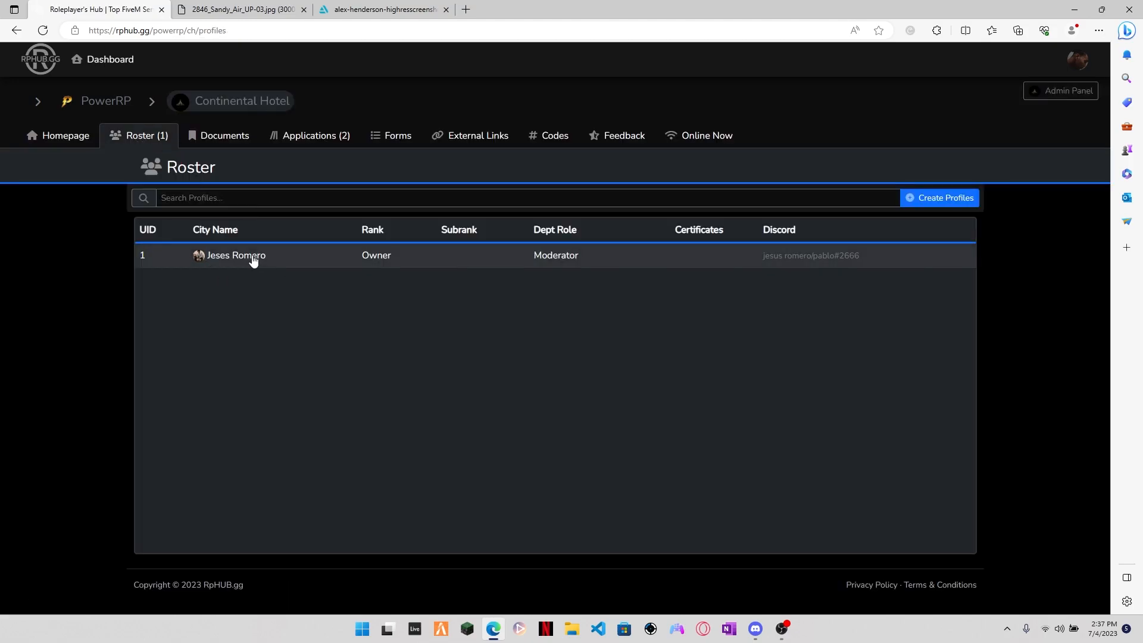
Step: Open the Continental Hotel Application form, select Choice 2 in the Basic Checklist, and enter the applicant's name
left_click(310, 136)
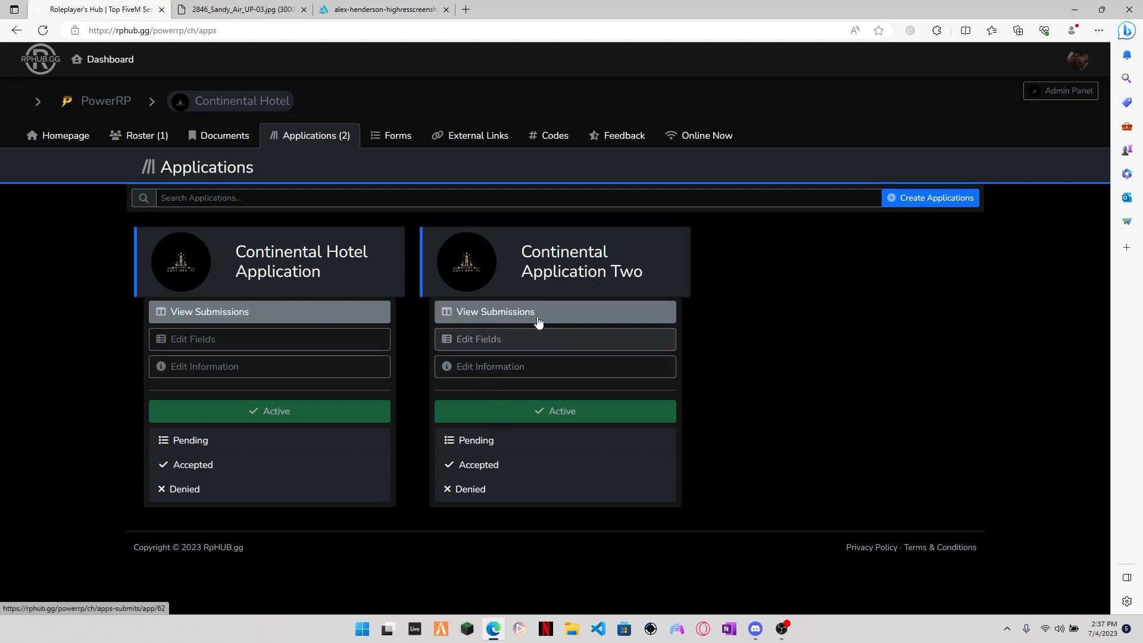
left_click(301, 268)
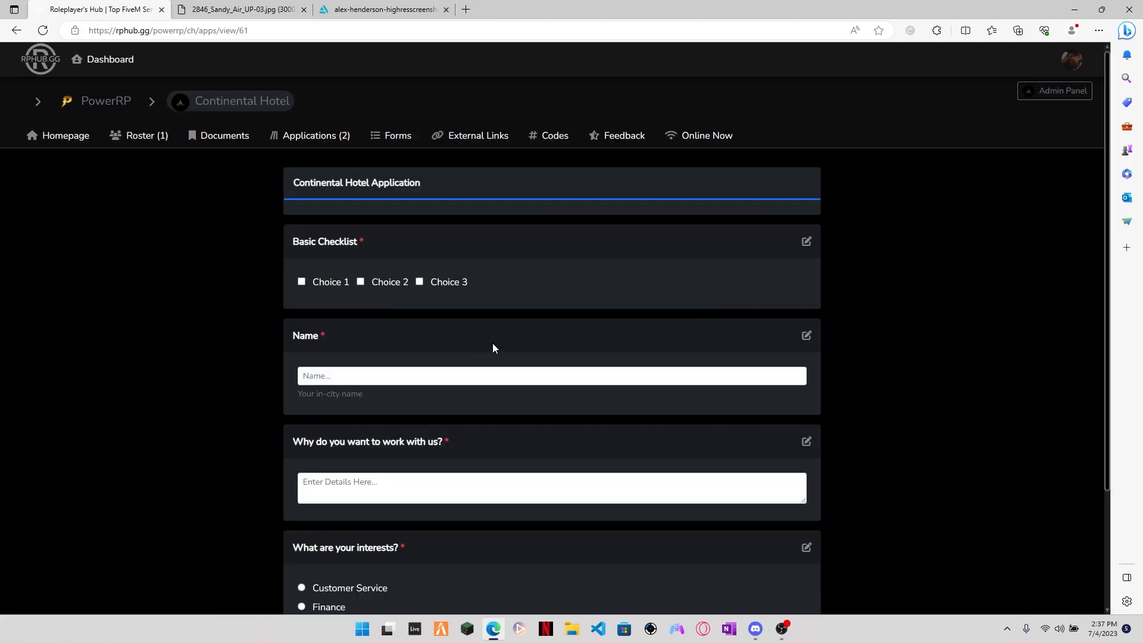
left_click(360, 282)
left_click(389, 380)
type("Ryan")
Step: Answer the why-work-with-us question with "I dont know", select Customer Service as the interest, and submit the application
left_click(416, 461)
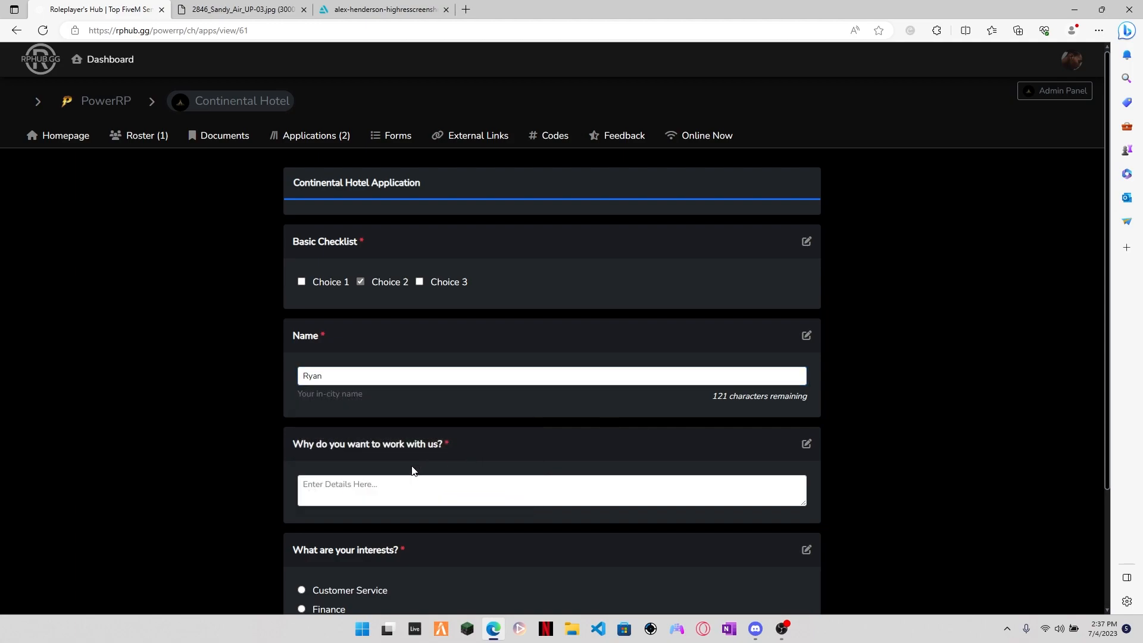
scroll(416, 461, "down", 2)
left_click(389, 398)
type("I dont know")
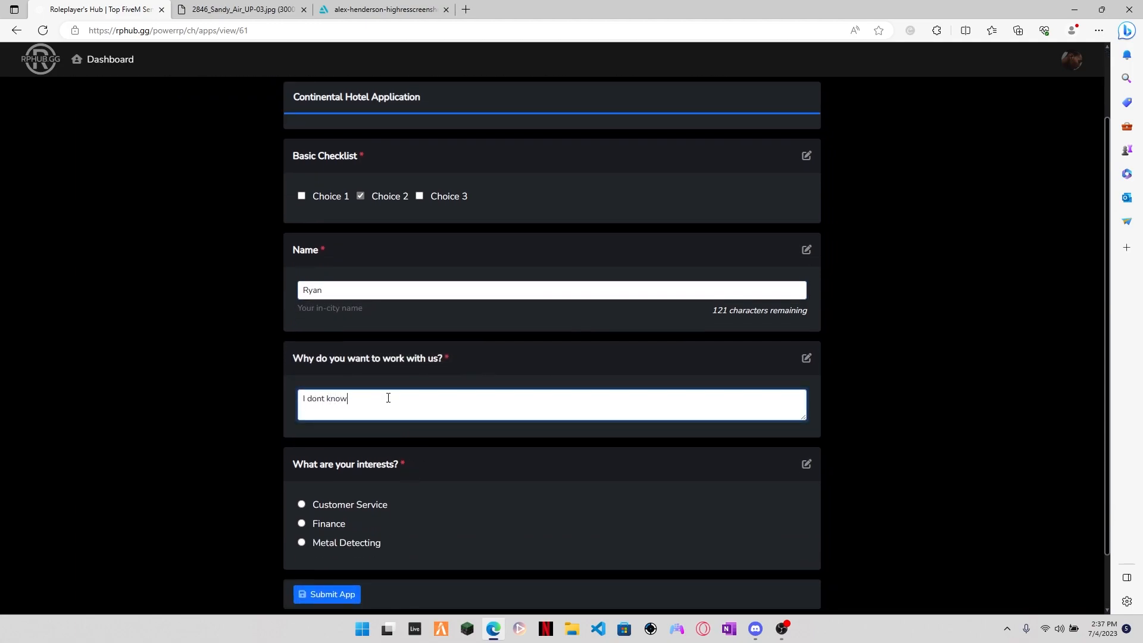
scroll(389, 397, "down", 1)
left_click(301, 439)
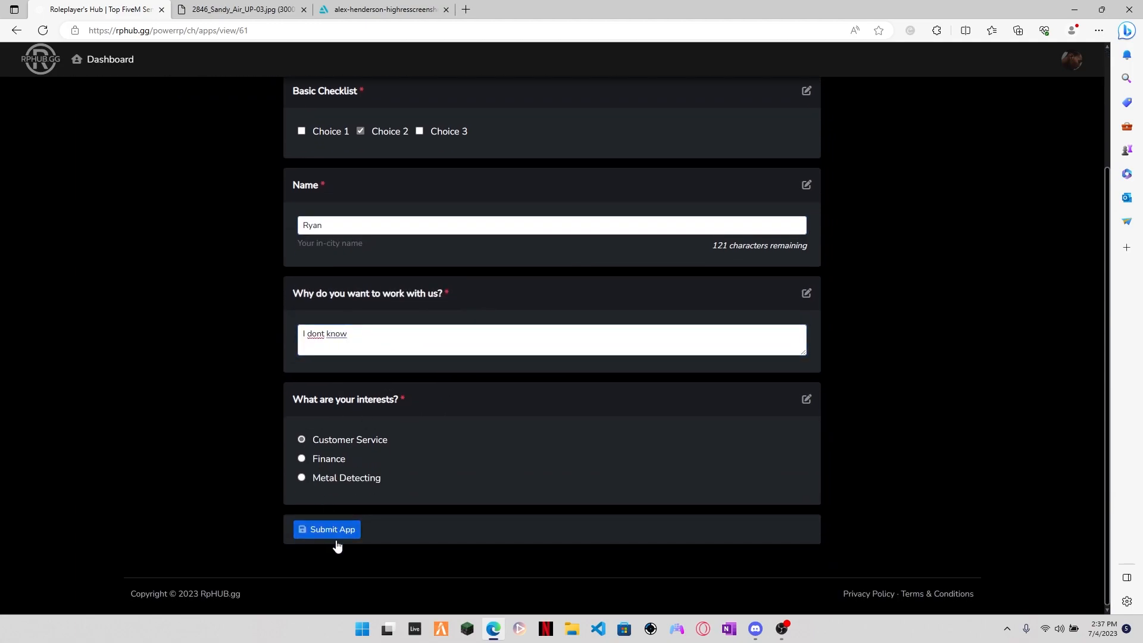
left_click(333, 530)
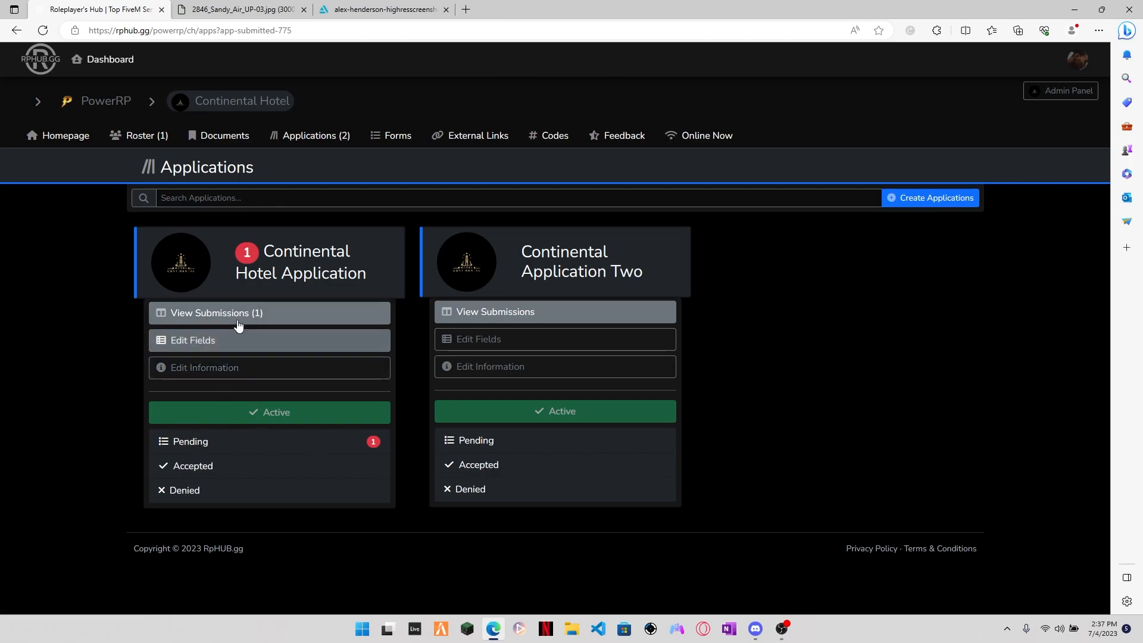
Step: Open the pending Continental Hotel Application submission and begin processing it with the message "Lets go"
left_click(282, 316)
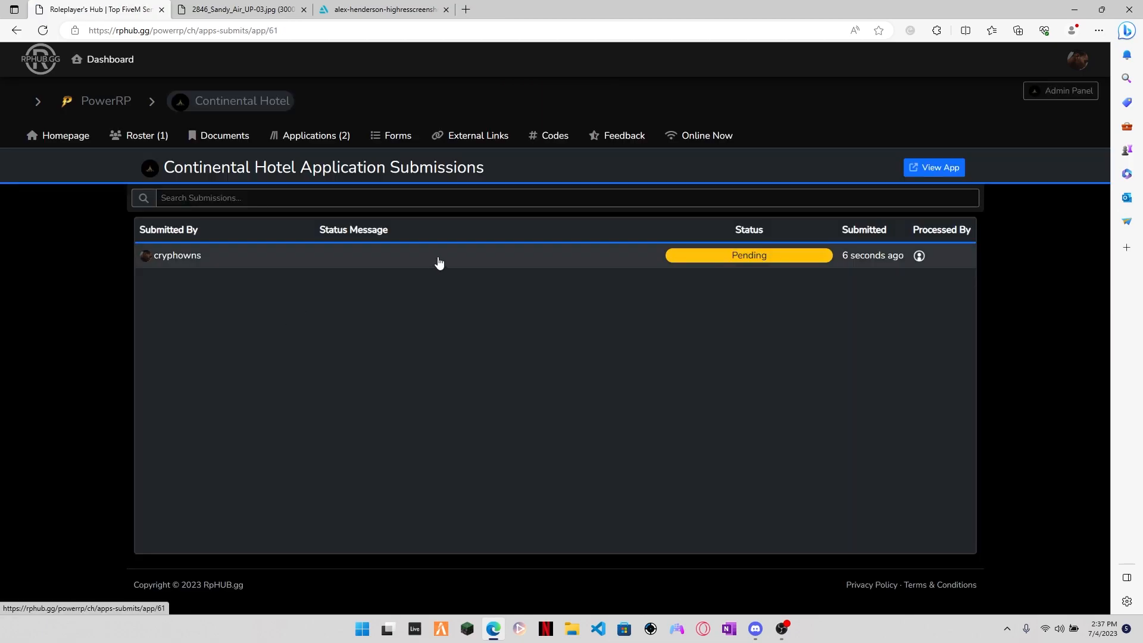
left_click(370, 258)
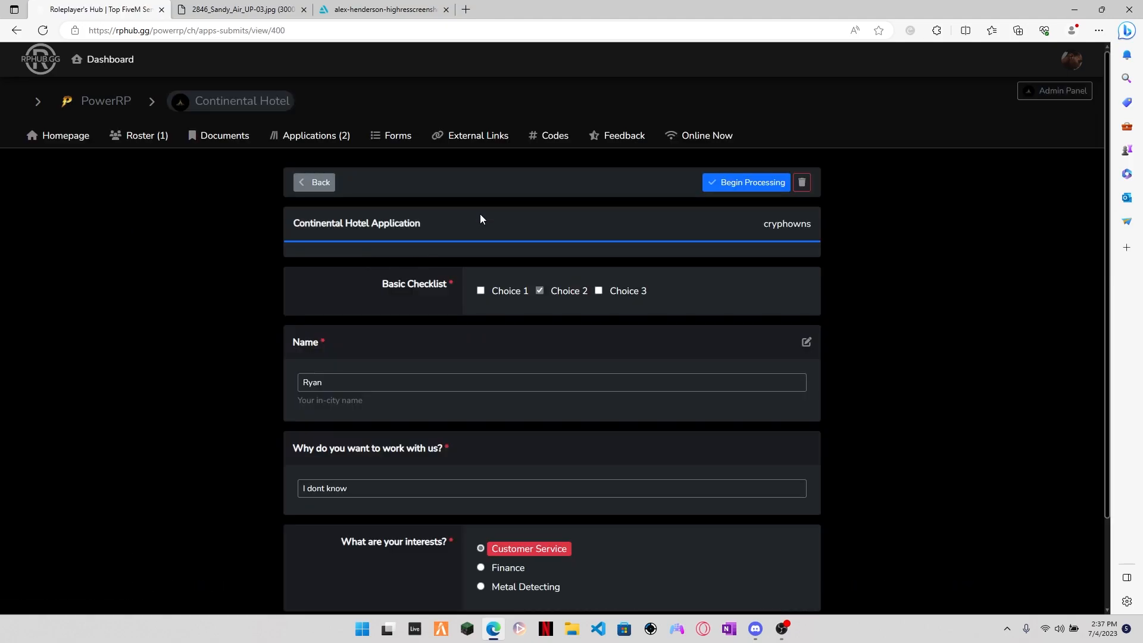
scroll(512, 211, "down", 2)
scroll(710, 319, "up", 2)
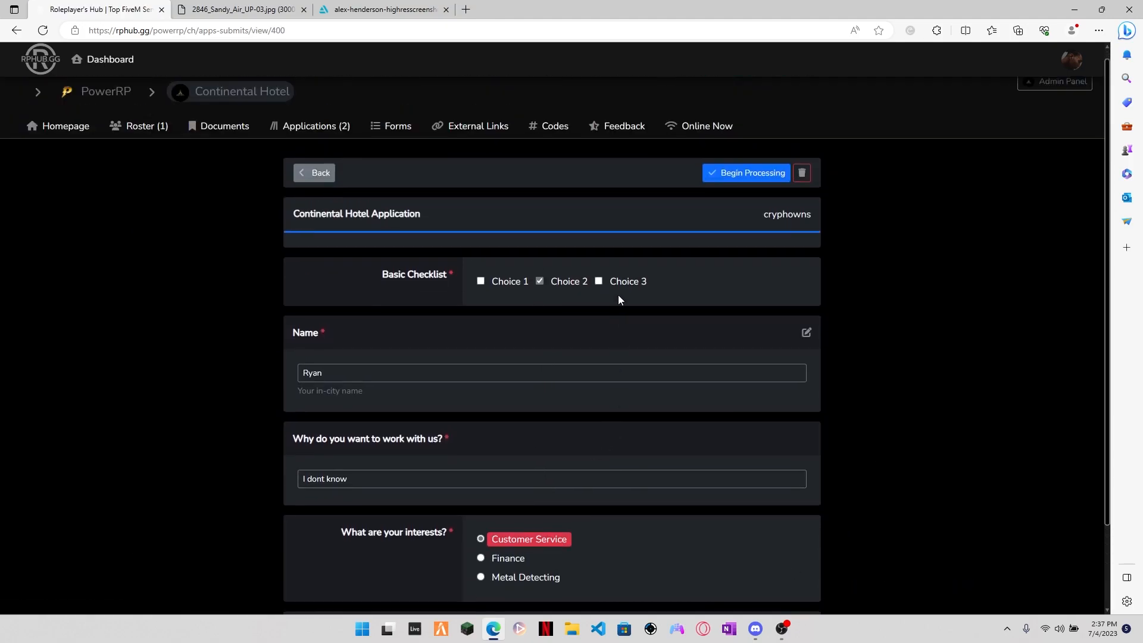
left_click(744, 181)
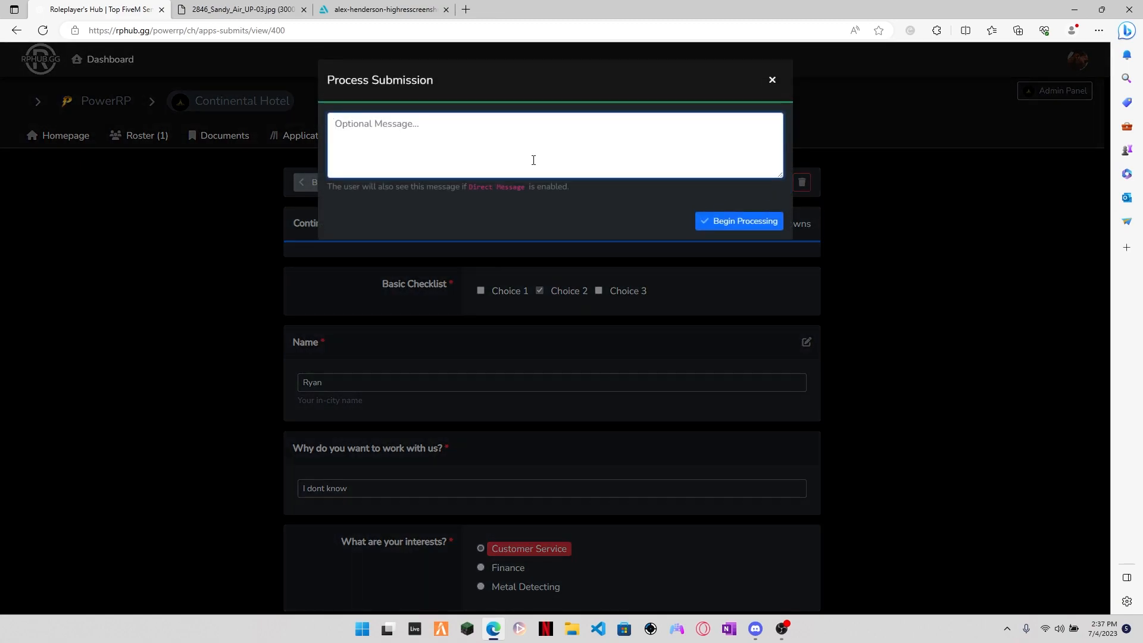
type("Lets go")
left_click(746, 222)
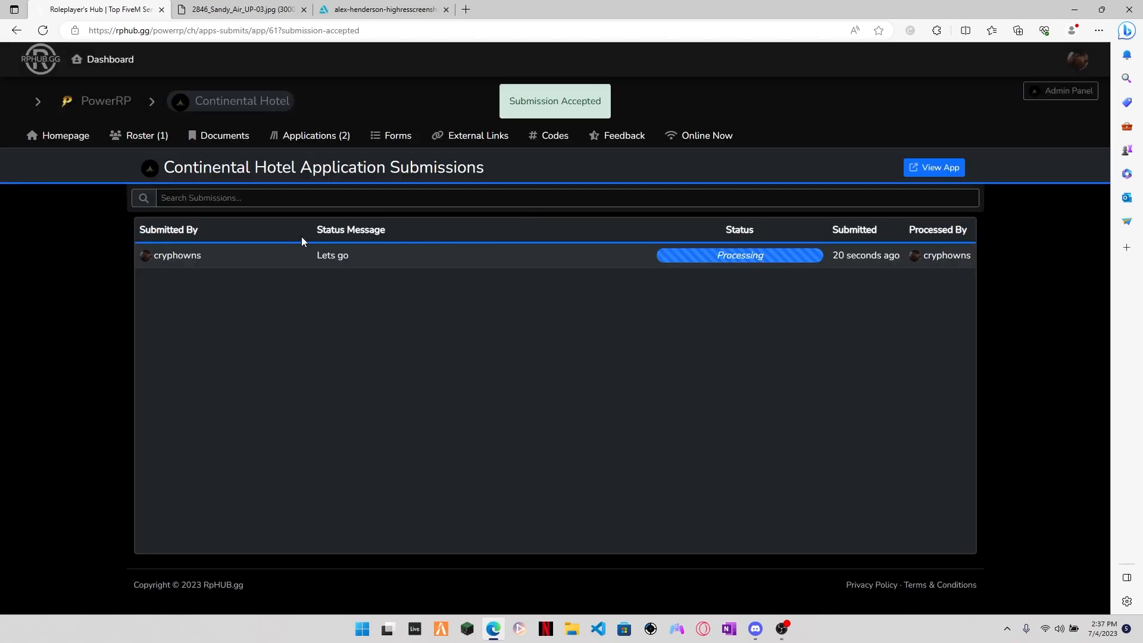
Step: Reopen the Continental Hotel Application submission under processing and accept it with the message "Lets go"
left_click(575, 258)
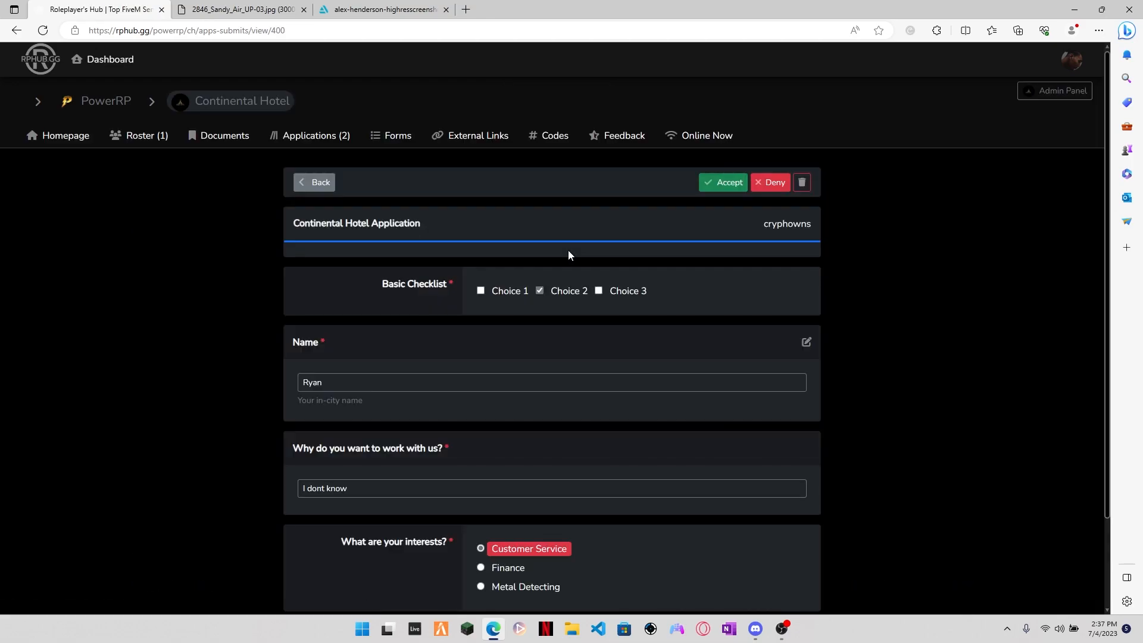
left_click(706, 186)
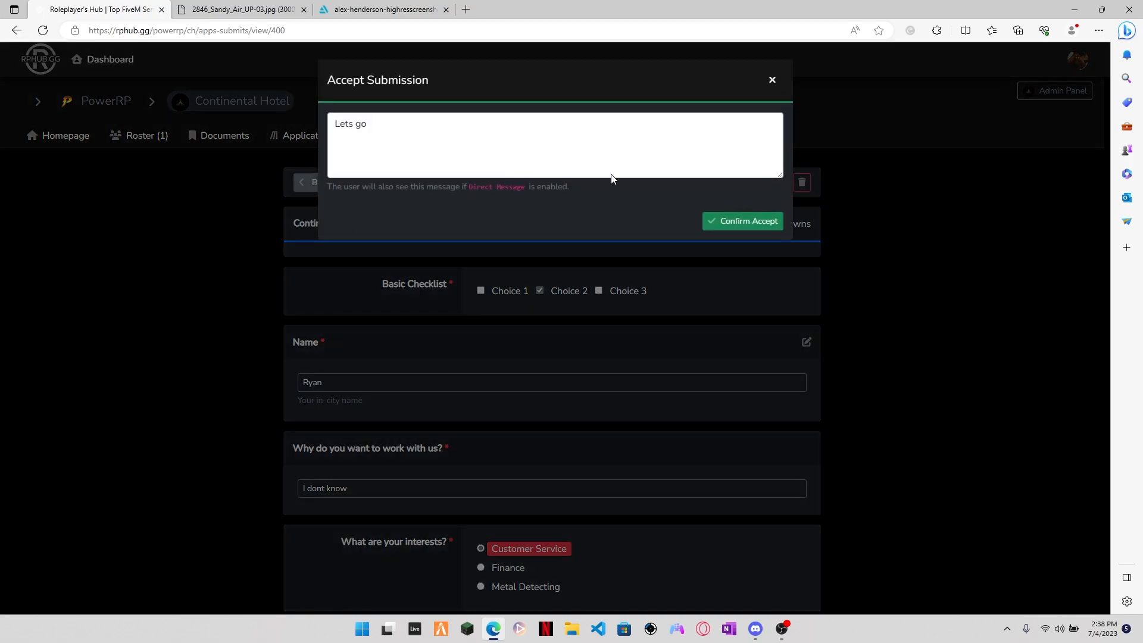
left_click(766, 220)
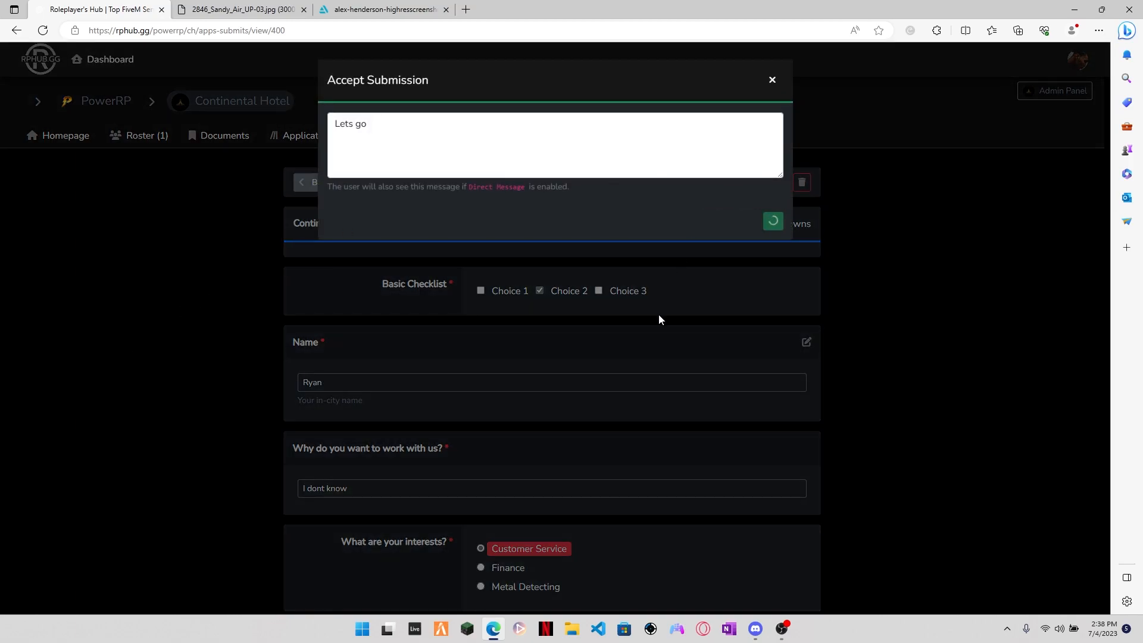